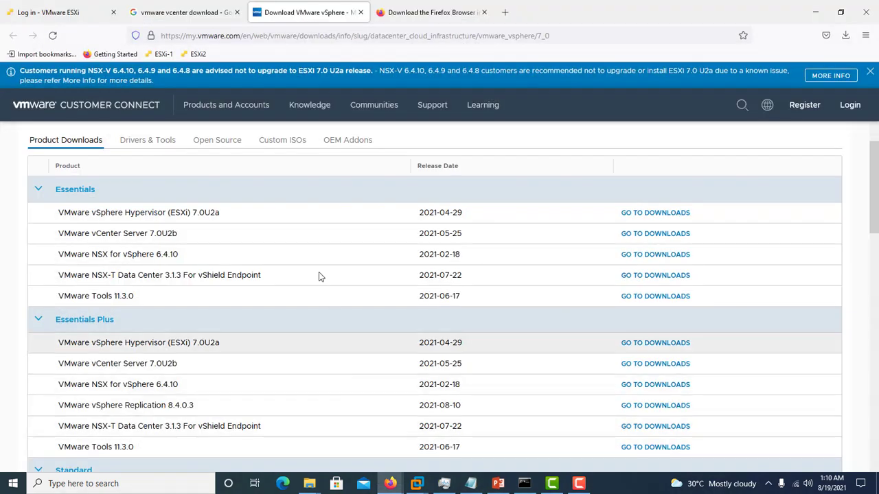
Step: Return to the "vmware vcenter download" search results and open the Download VMware vSphere result in a new tab
left_click(187, 13)
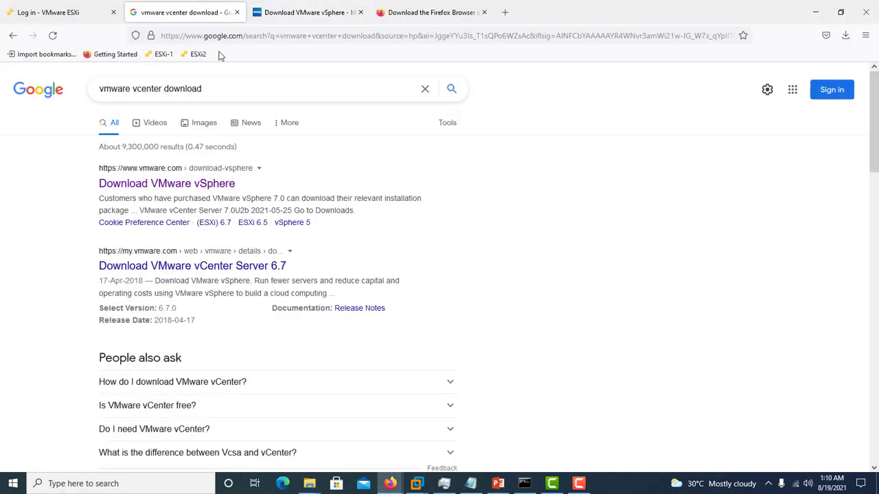
left_click(281, 90)
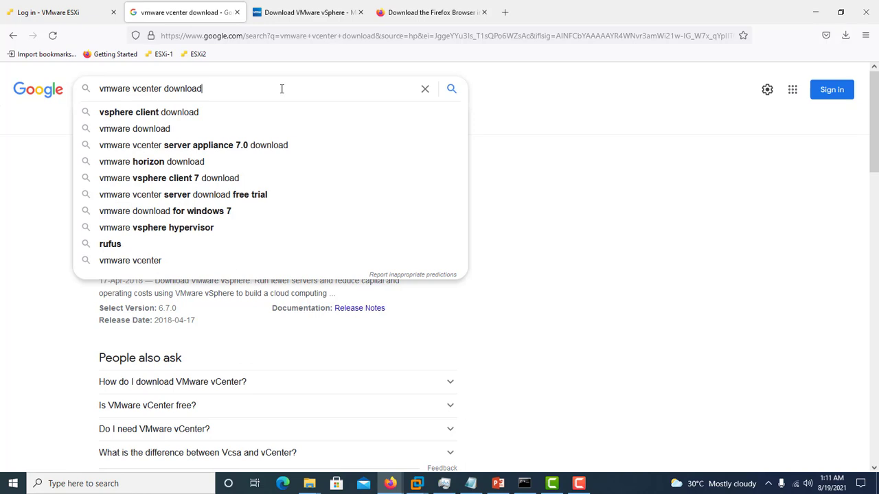
left_click(676, 267)
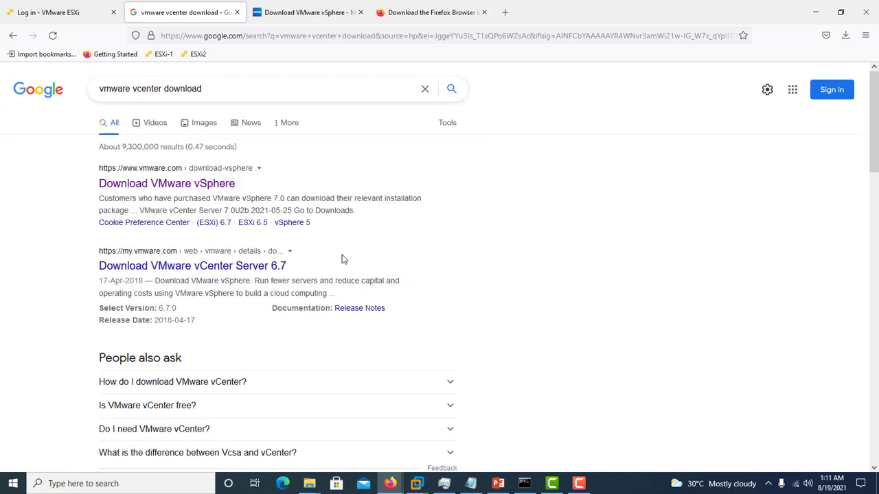
right_click(192, 185)
left_click(215, 193)
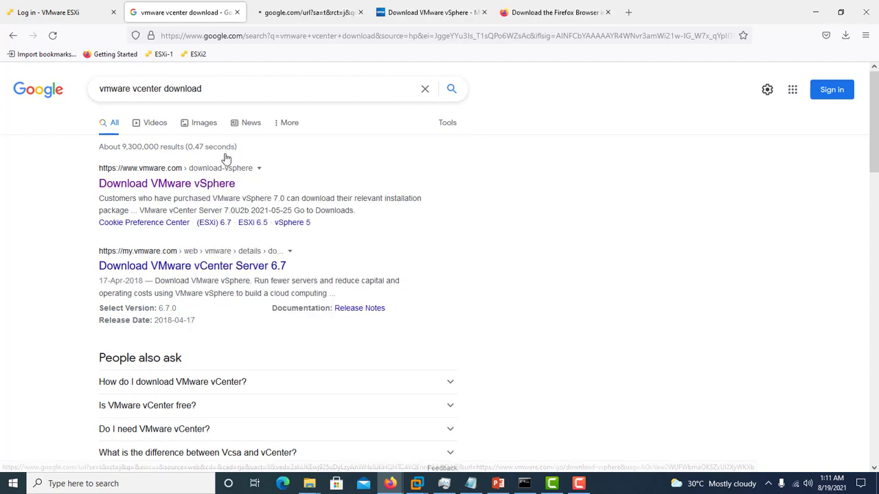
left_click(294, 20)
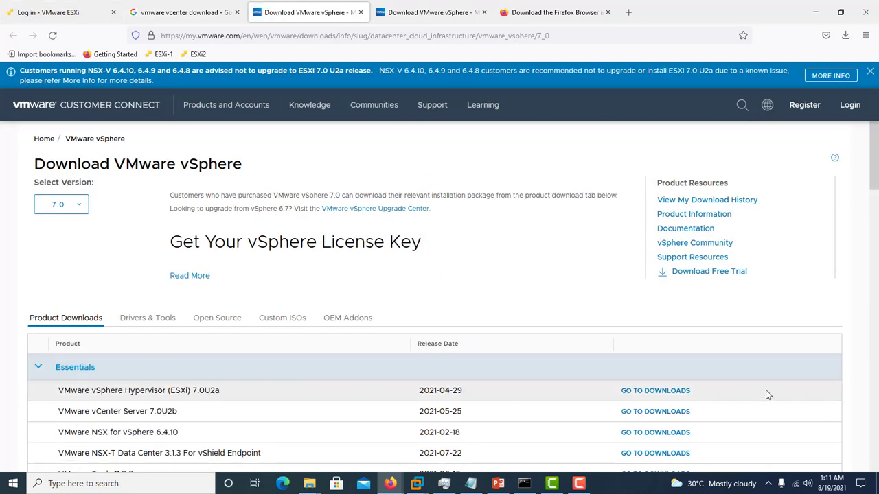
Step: Check the selectable vSphere versions, then open the VMware vCenter Server 7.0U2b downloads from the Essentials group
mouse_move(875, 178)
left_mouse_down()
mouse_move(877, 231)
mouse_move(877, 160)
left_mouse_up()
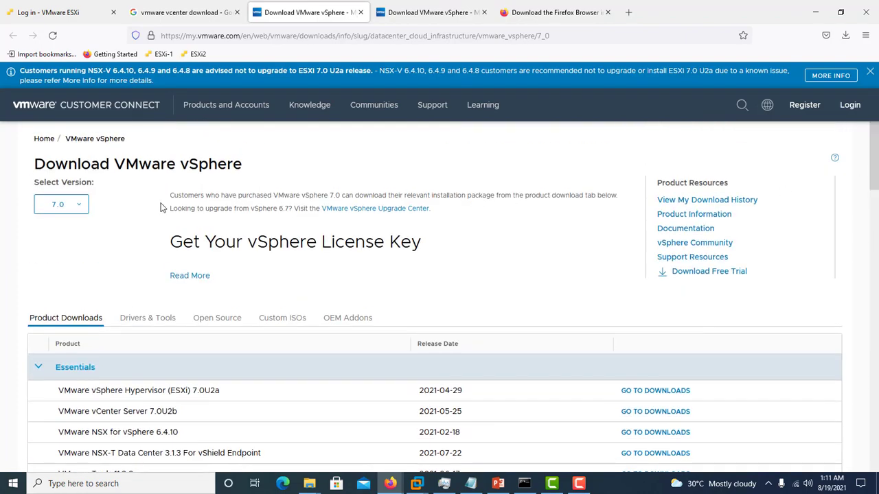
left_click(79, 209)
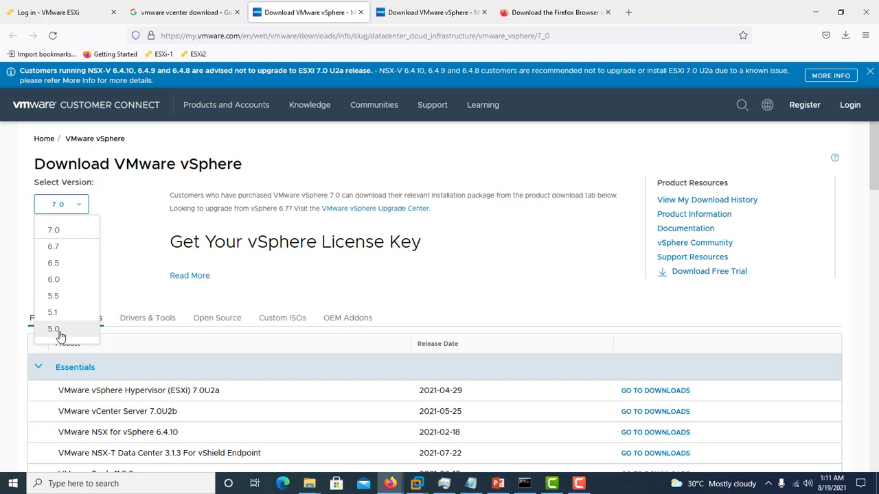
left_click(798, 265)
scroll(876, 175, "down", 2)
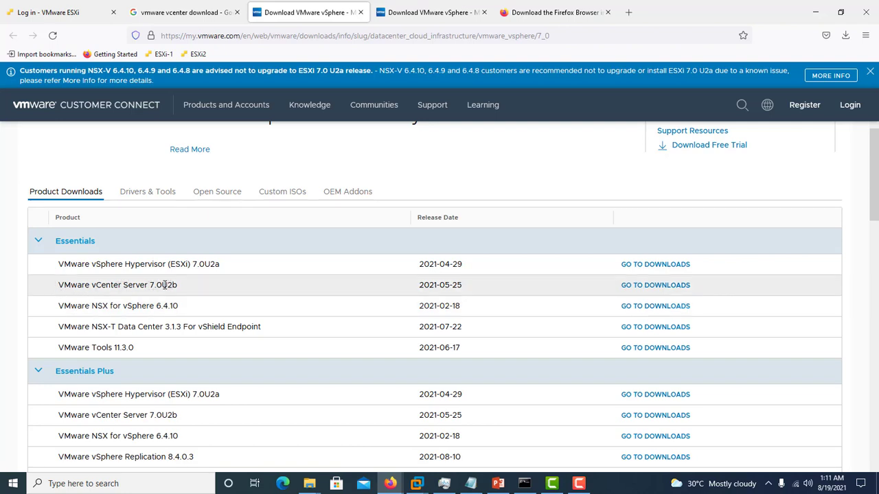
left_click(656, 286)
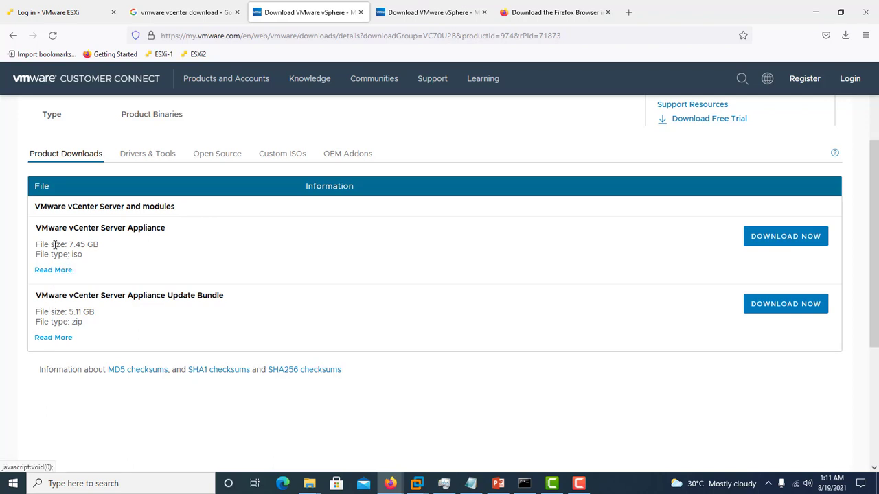
Step: Request the VMware vCenter Server Appliance ISO download and activate the account field on the sign-in page
left_click_drag(36, 246, 102, 253)
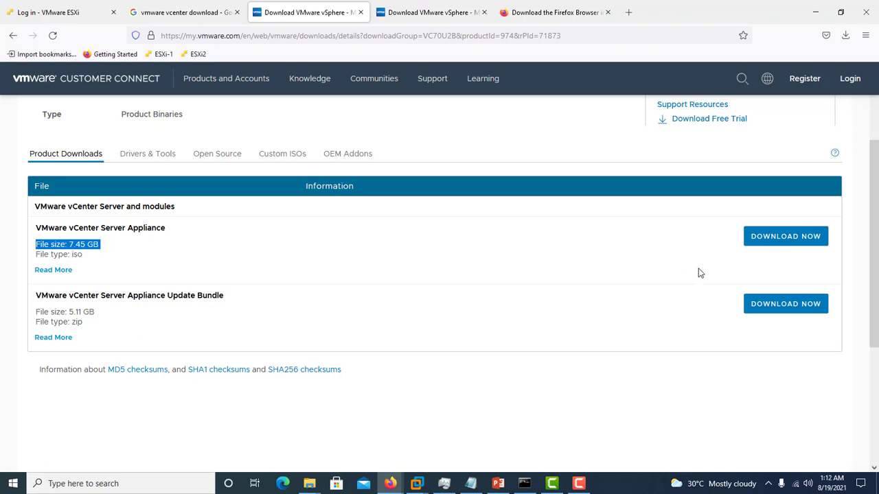
left_click(771, 243)
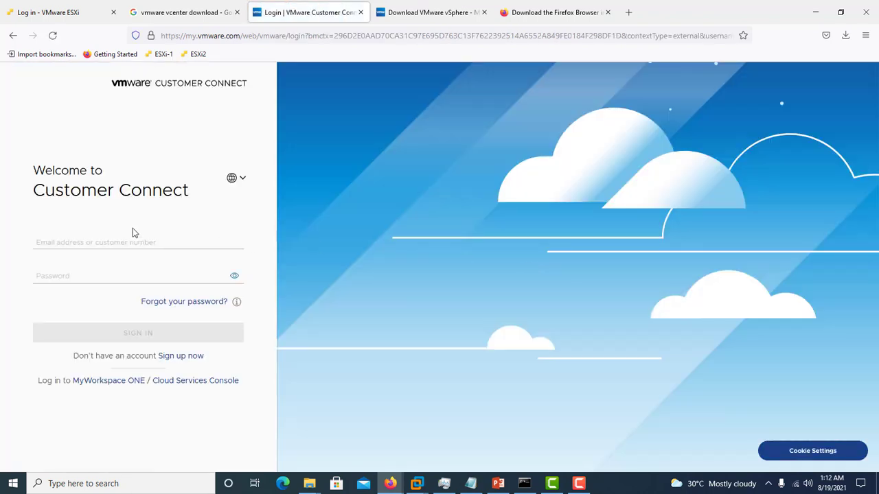
left_click(122, 239)
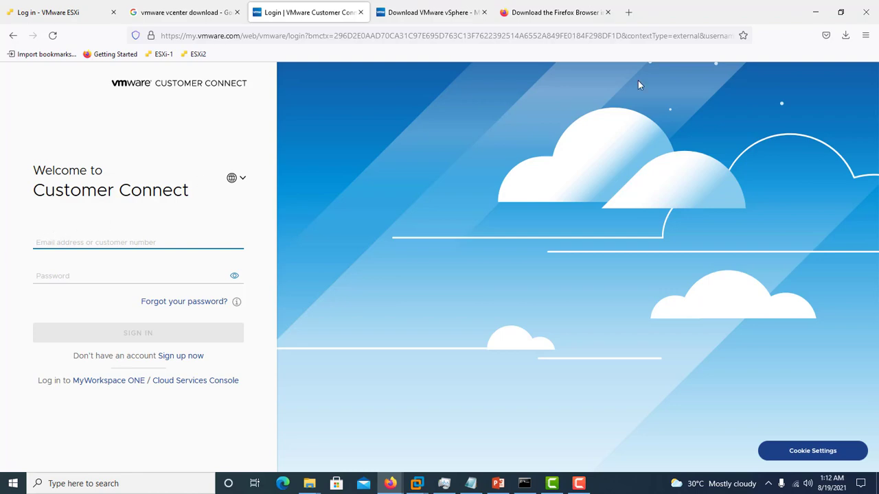
Step: Switch to VMware Workstation and open the Windows Server 2019 virtual machine's console
left_click(814, 13)
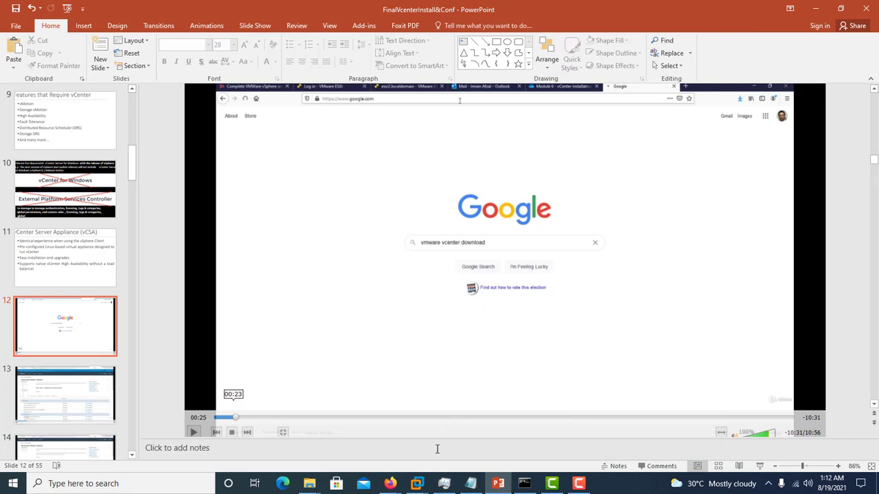
mouse_move(418, 484)
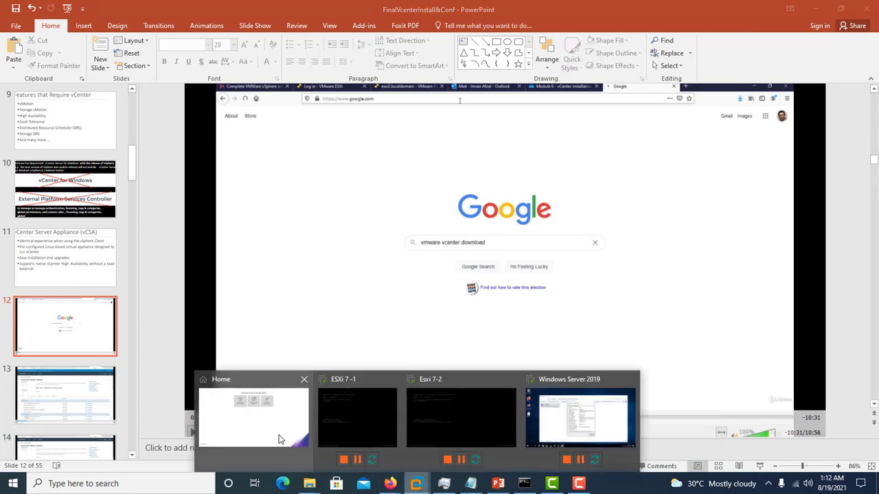
left_click(278, 435)
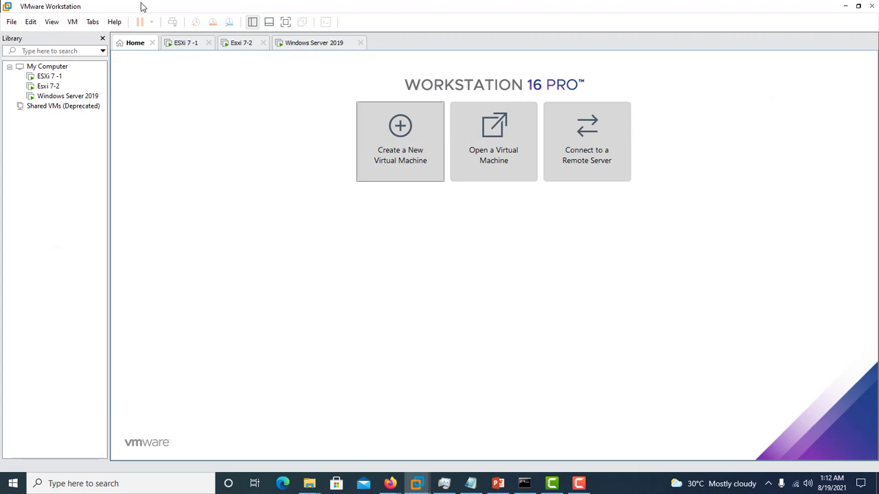
left_click(71, 100)
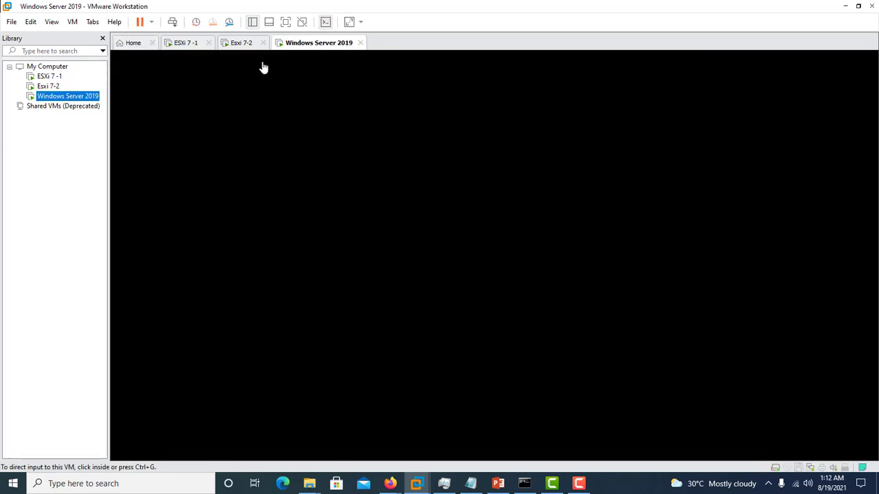
left_click(344, 149)
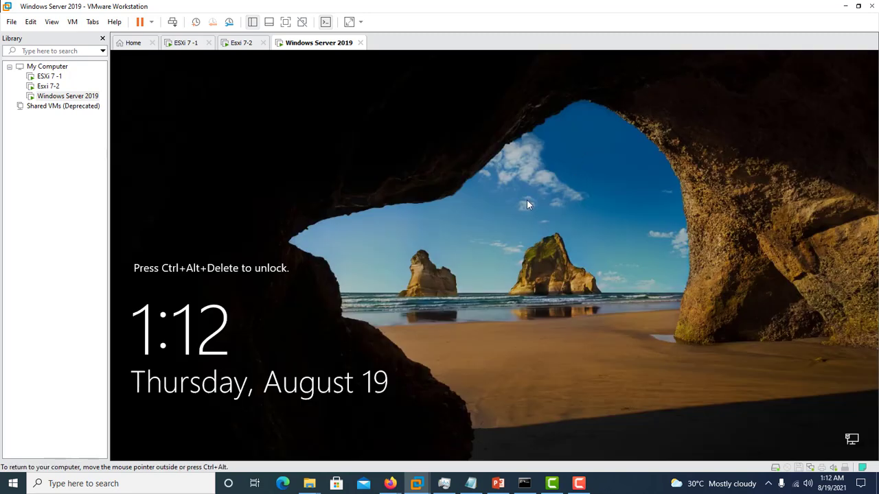
Step: Send Ctrl+Alt+Del to the Windows Server 2019 VM and sign in with the administrator account's password
right_click(333, 41)
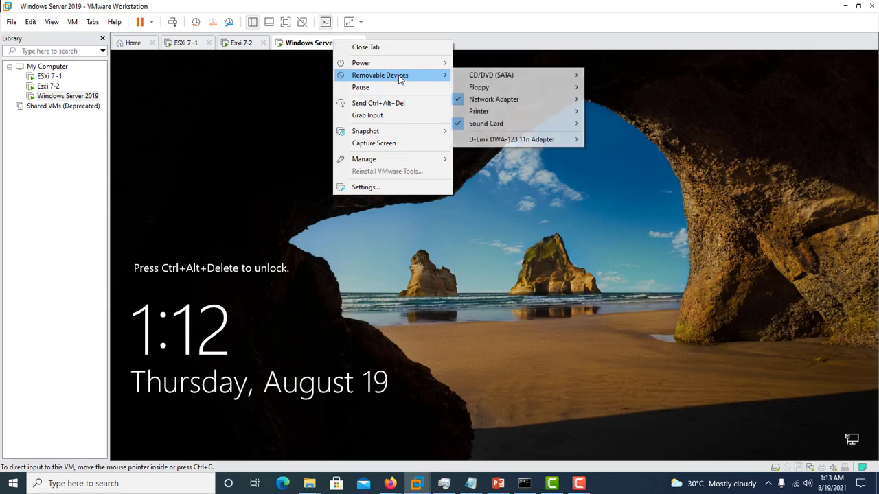
left_click(394, 104)
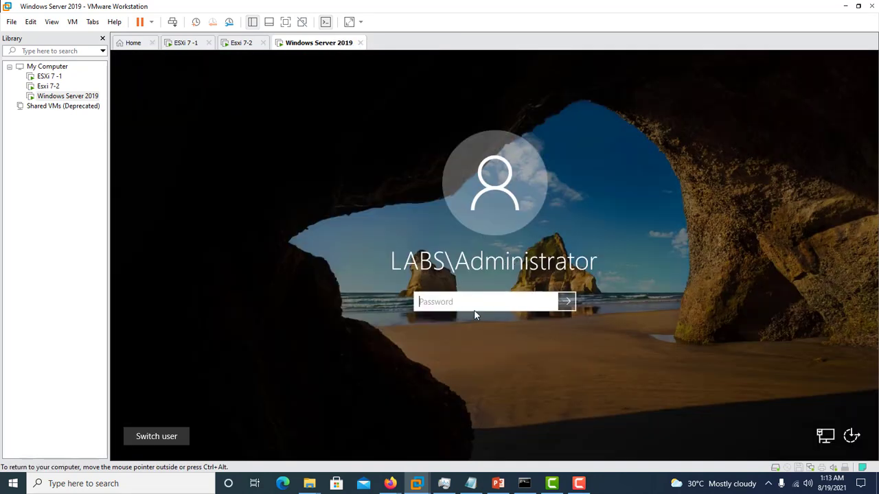
type("P@ssw0rd1")
key("Return")
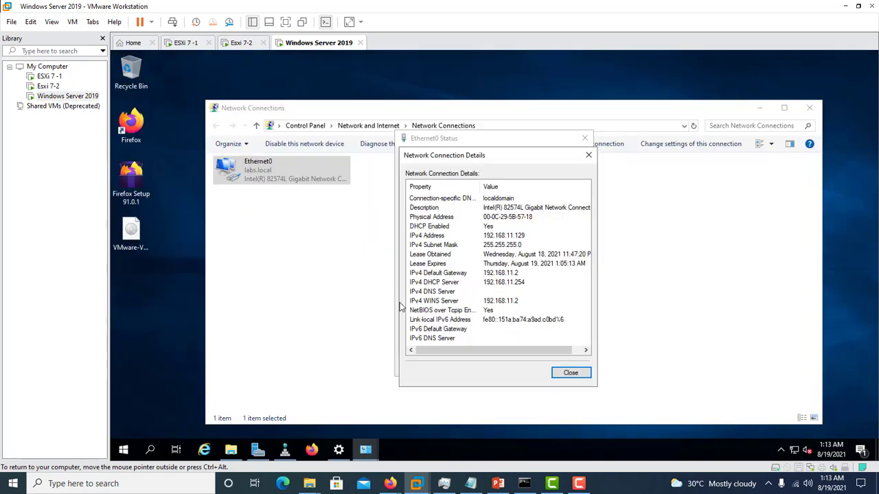
Step: Close the Ethernet0 connection details and status dialogs and the Network Connections window
left_click(570, 373)
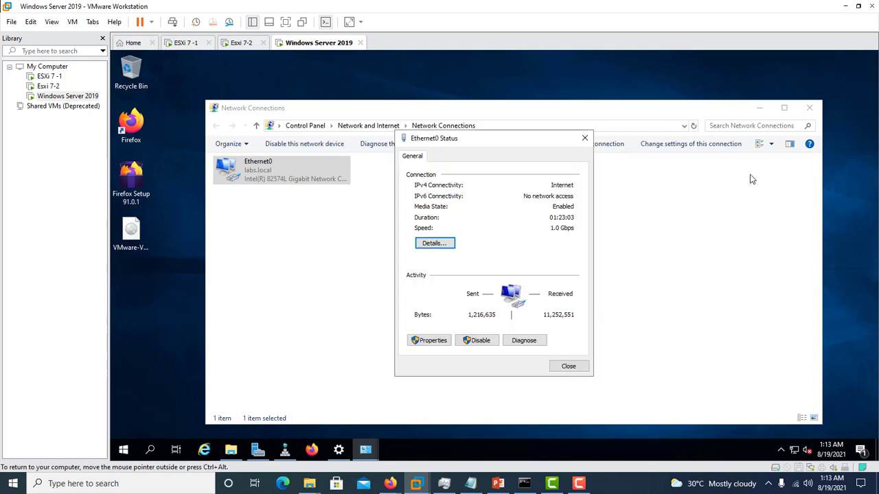
left_click(570, 368)
left_click(809, 108)
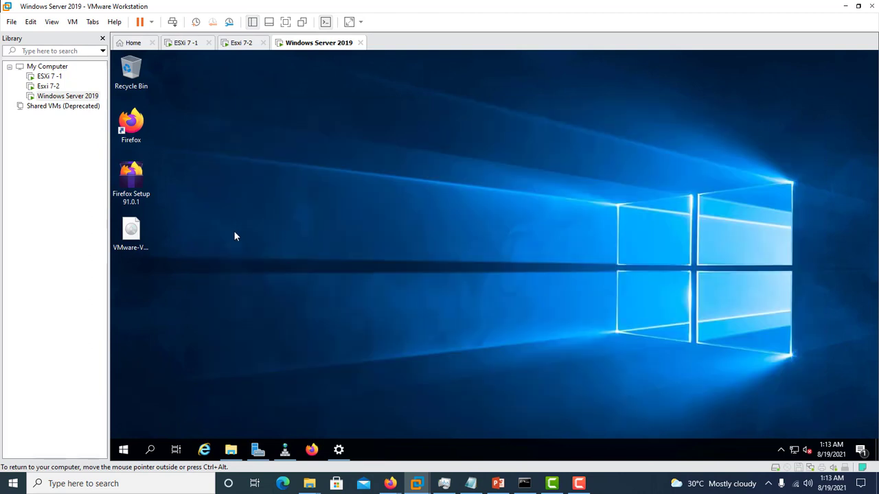
Step: Mount the VMware-VCSA-all-7.0.1-17491101 ISO from the server's desktop and maximize the mounted drive's window
left_click(140, 236)
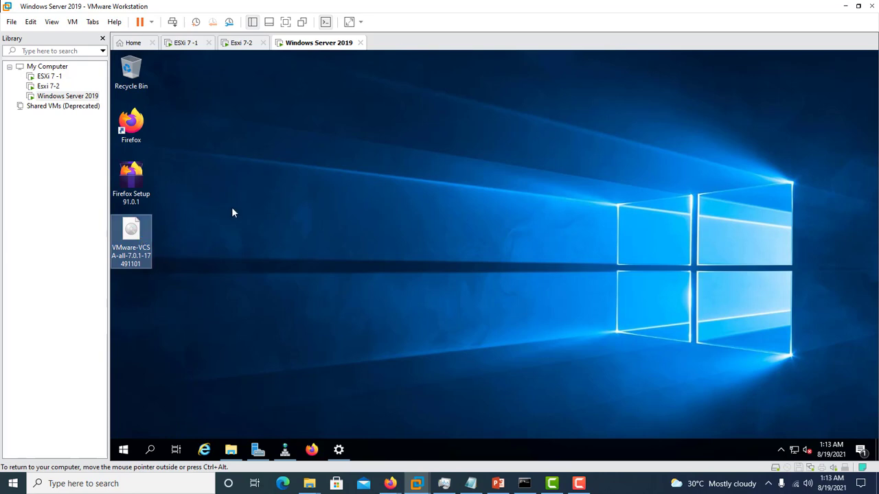
right_click(132, 235)
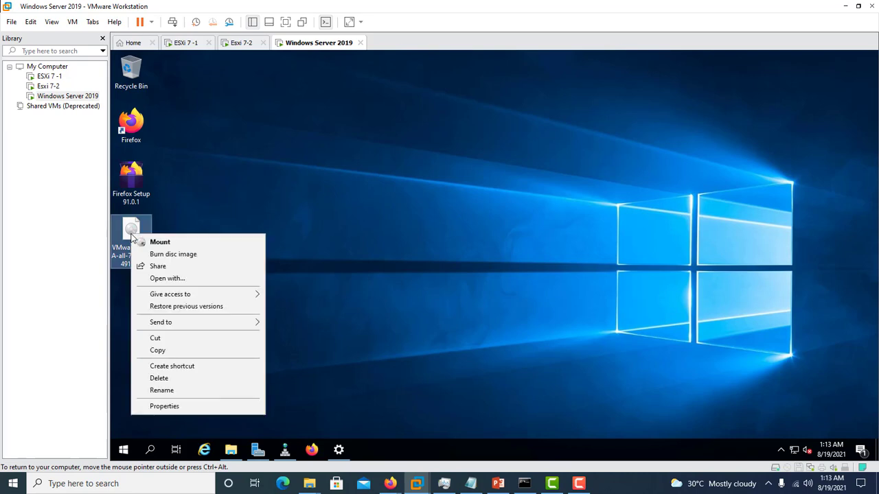
left_click(160, 244)
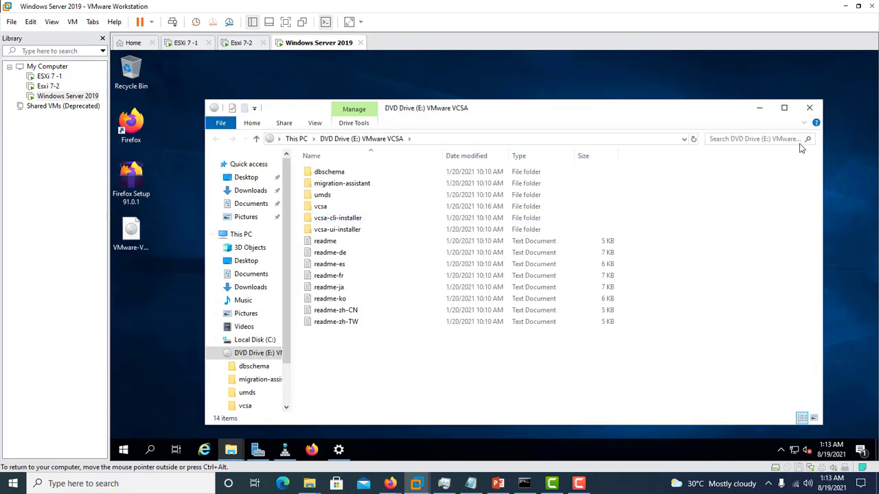
left_click(784, 108)
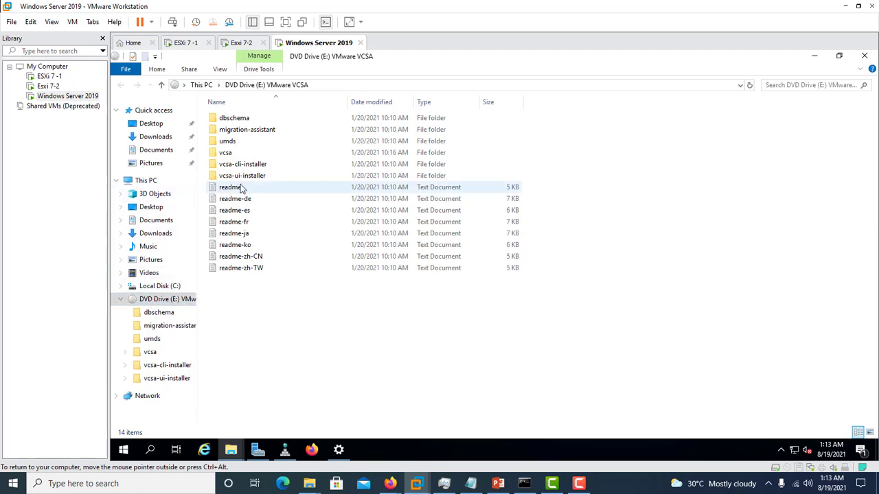
Step: Launch the installer application from the win32 folder inside vcsa-ui-installer and maximize its window
double_click(244, 182)
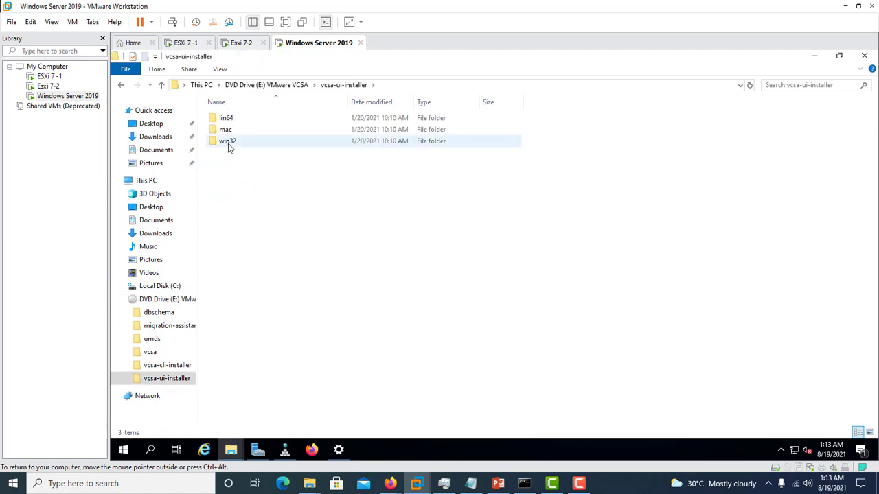
double_click(230, 142)
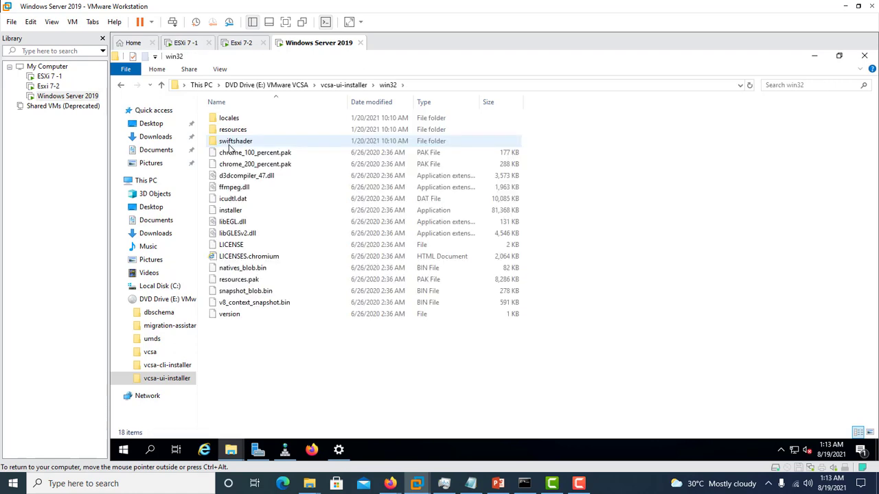
double_click(232, 210)
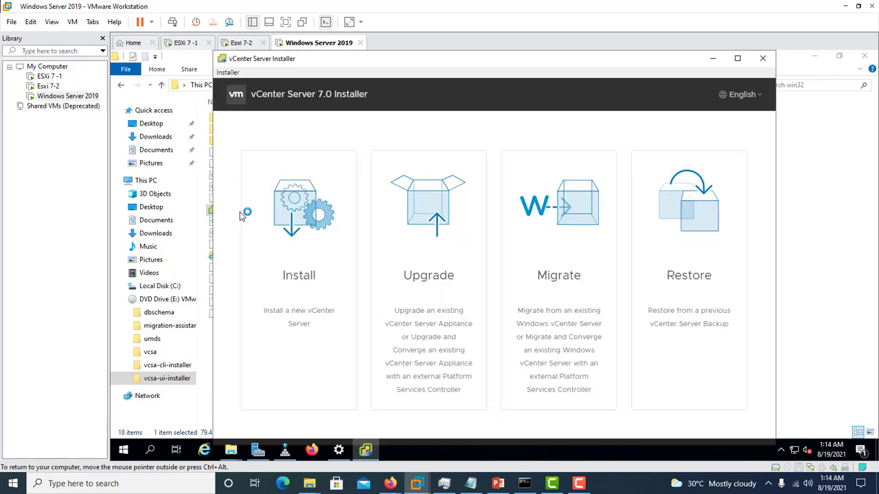
double_click(416, 58)
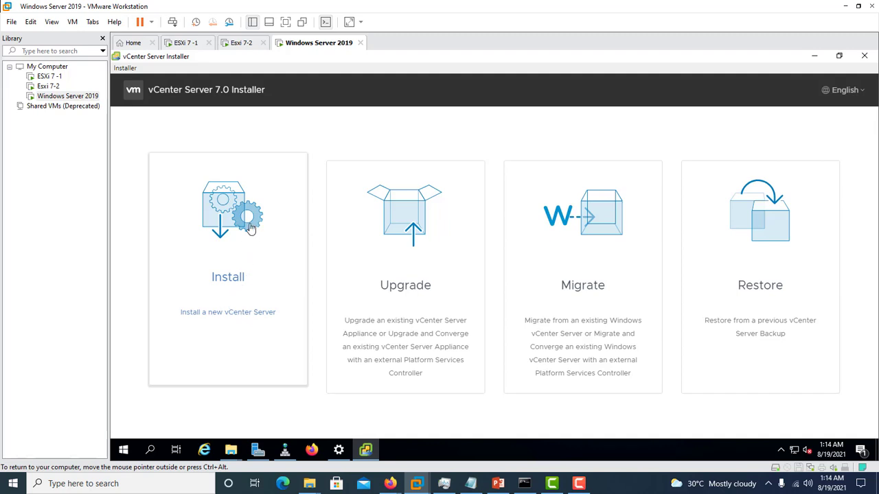
Step: Start a new vCenter Server installation, accept the license agreement, and proceed to the deployment target page
left_click(237, 280)
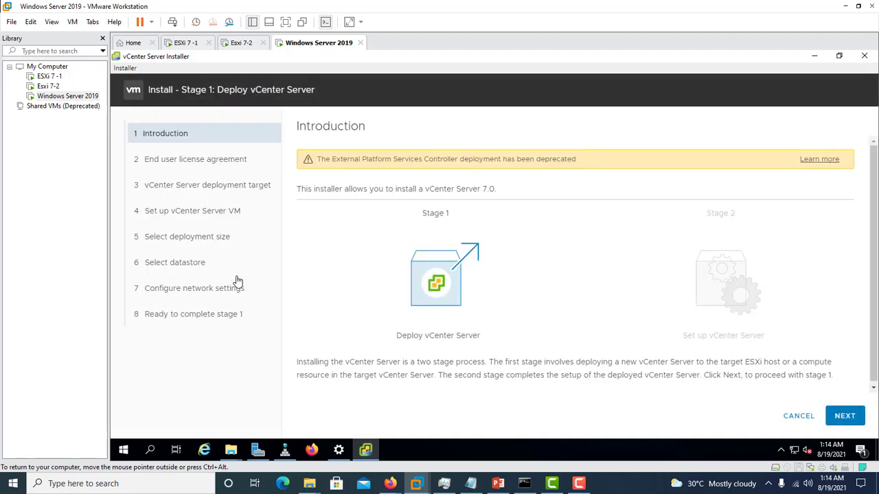
left_click(845, 416)
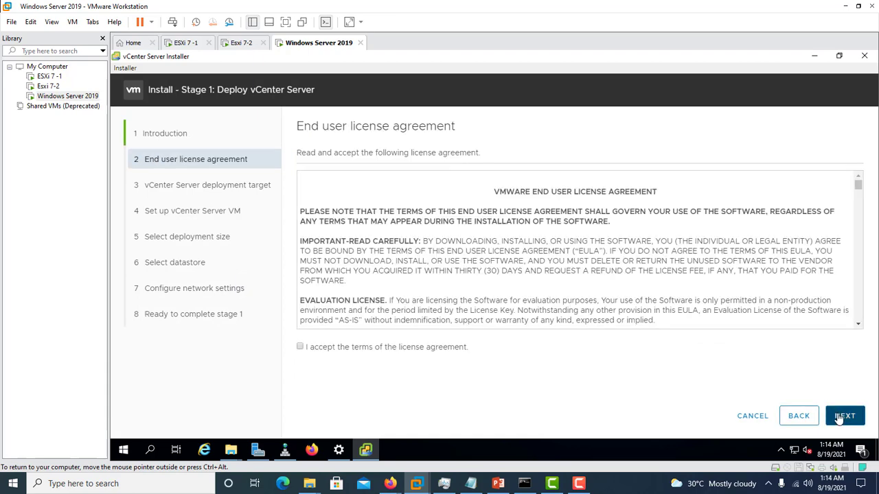
left_click_drag(858, 185, 841, 364)
left_click(300, 347)
left_click(841, 416)
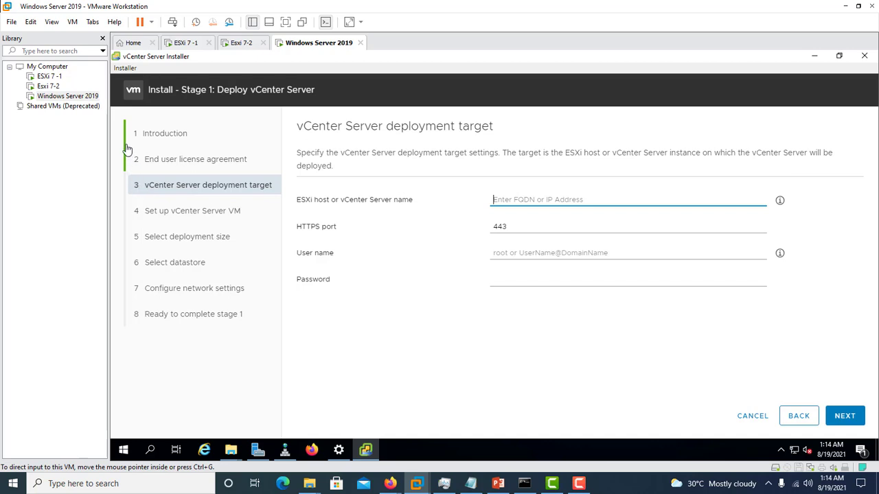
Step: Set the deployment target to the Esxi 7-2 host at 192.168.11.138, submit the target settings, and accept its SSL certificate
left_click(51, 87)
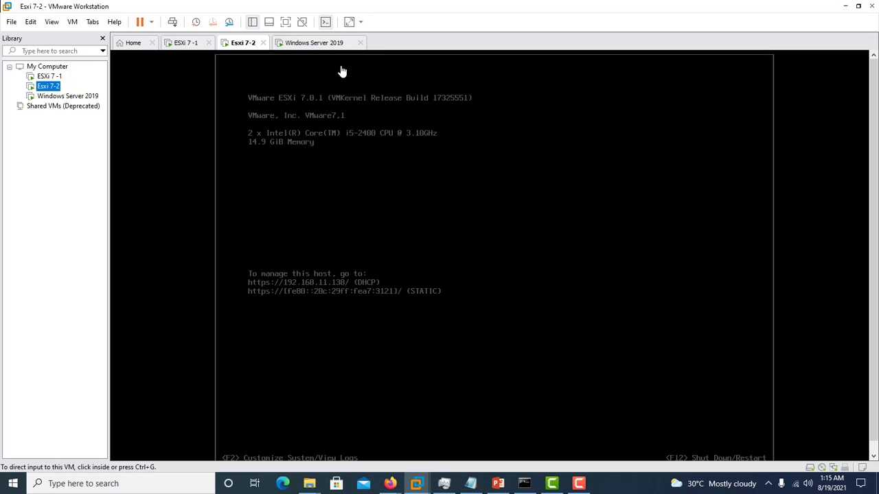
left_click(320, 43)
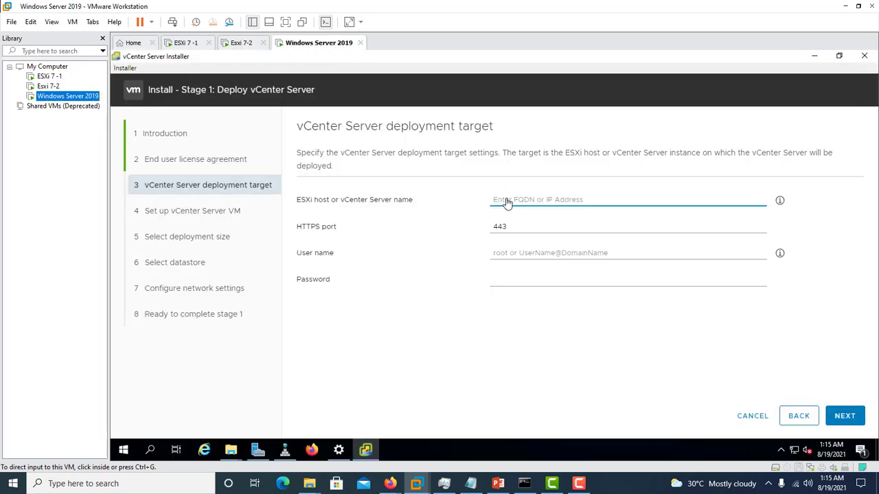
left_click(506, 200)
type("1")
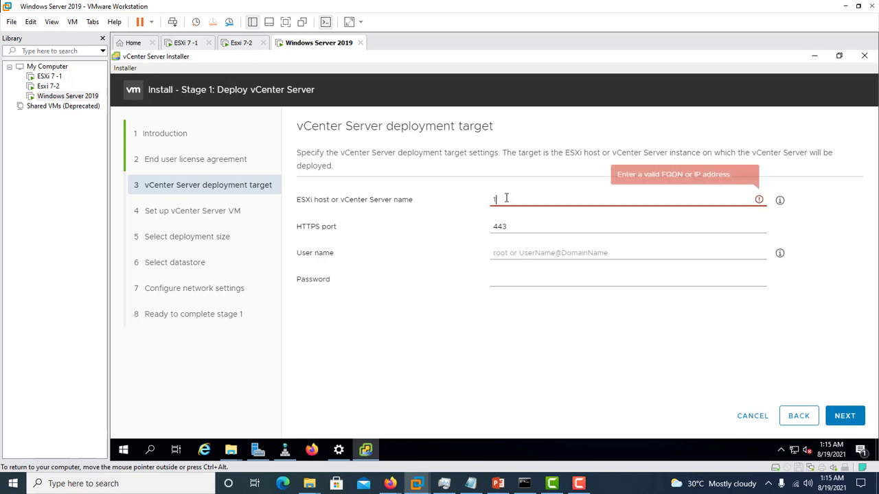
type("92.168.11")
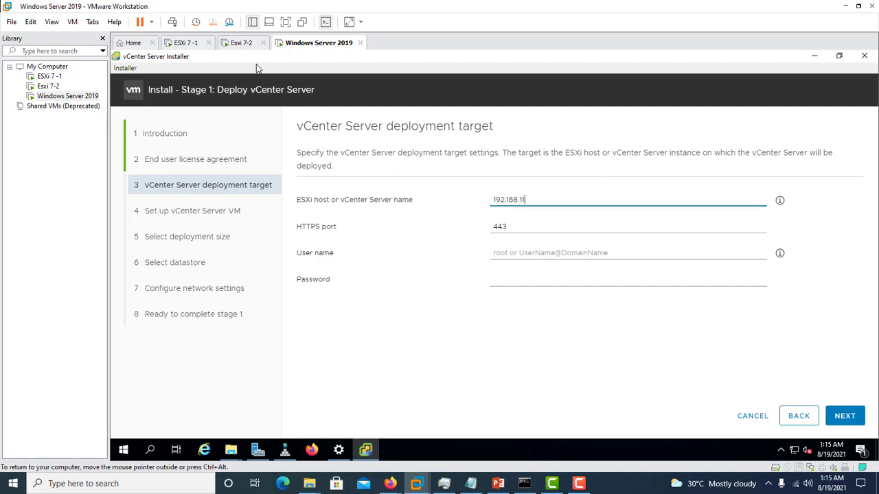
left_click(242, 43)
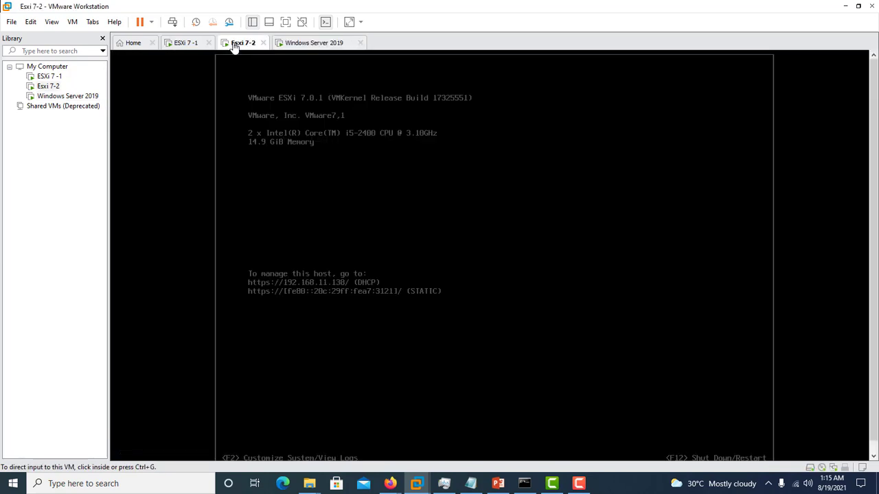
left_click(307, 44)
left_click(845, 415)
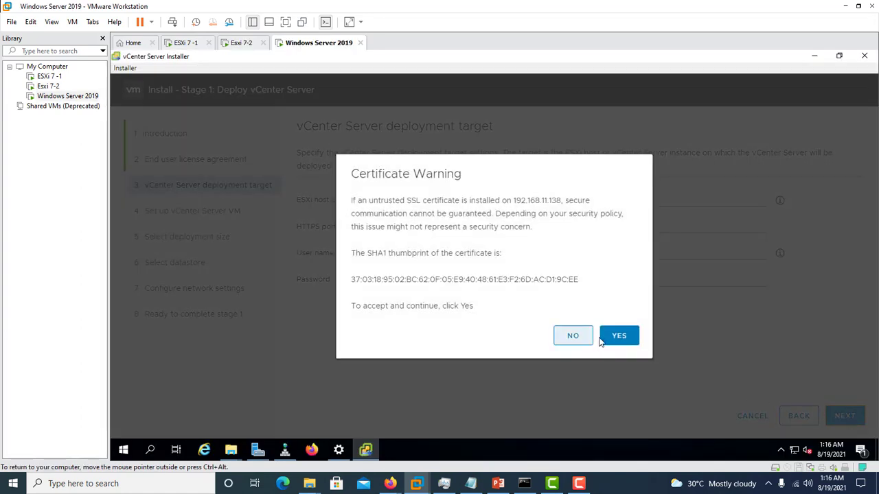
left_click(620, 339)
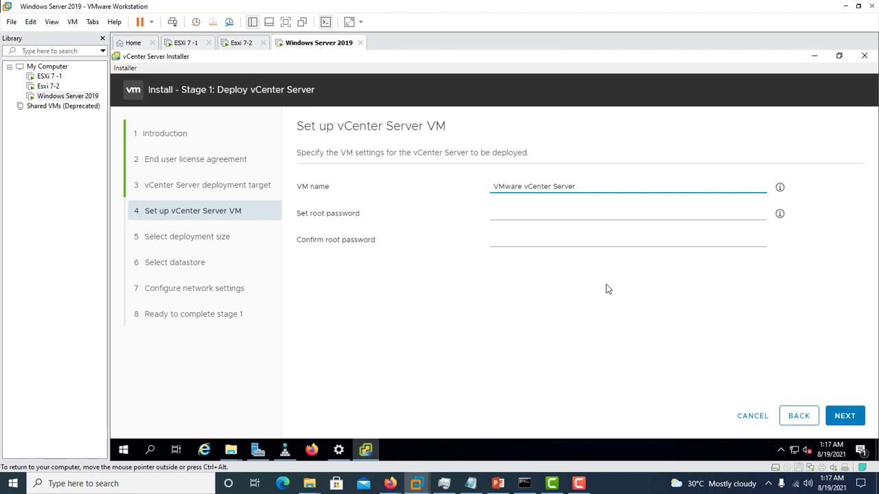
Step: Replace the default name of the vCenter Server VM with vCSA
left_click_drag(589, 187, 364, 172)
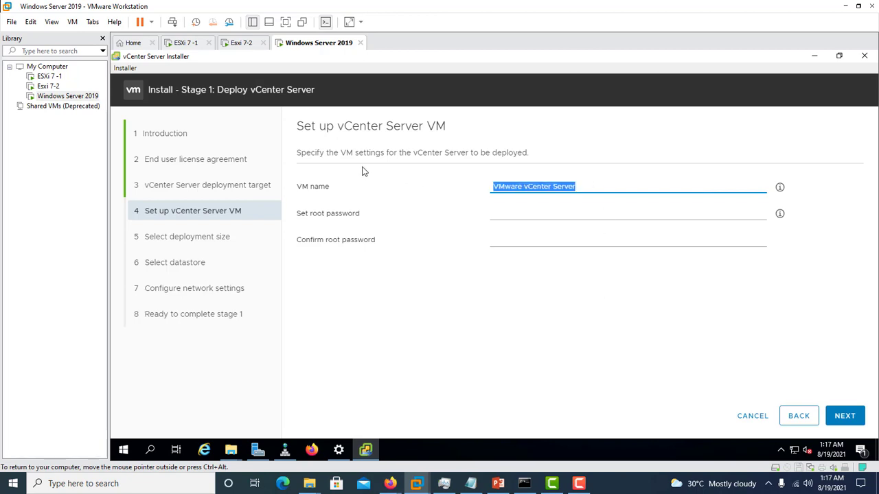
type("v")
key("BackSpace")
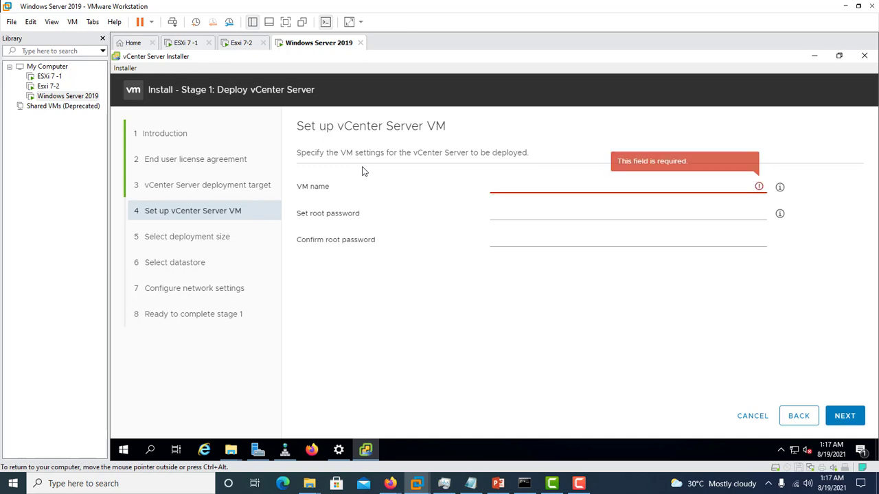
type("vcsa")
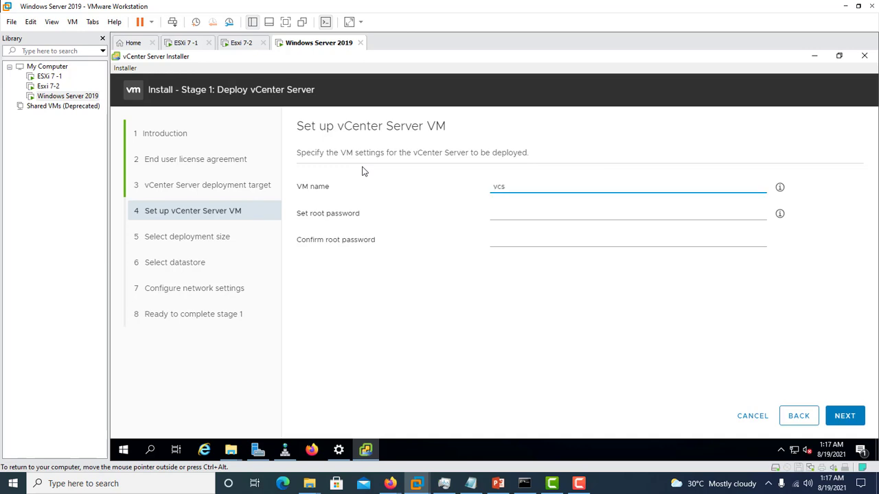
key("BackSpace")
key("BackSpace")
type("CSA")
Step: Enter and confirm the root password for the vCenter Server VM, and proceed to the deployment size page
left_click(509, 210)
type("VMw")
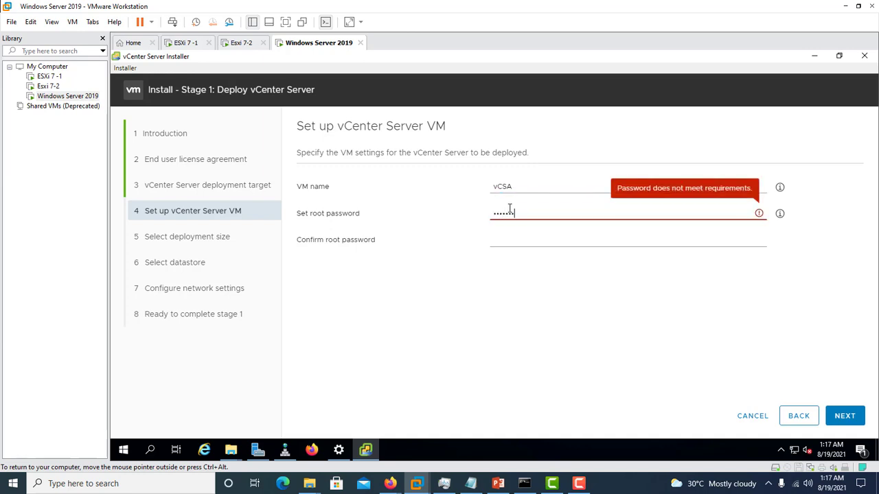
type("are1!")
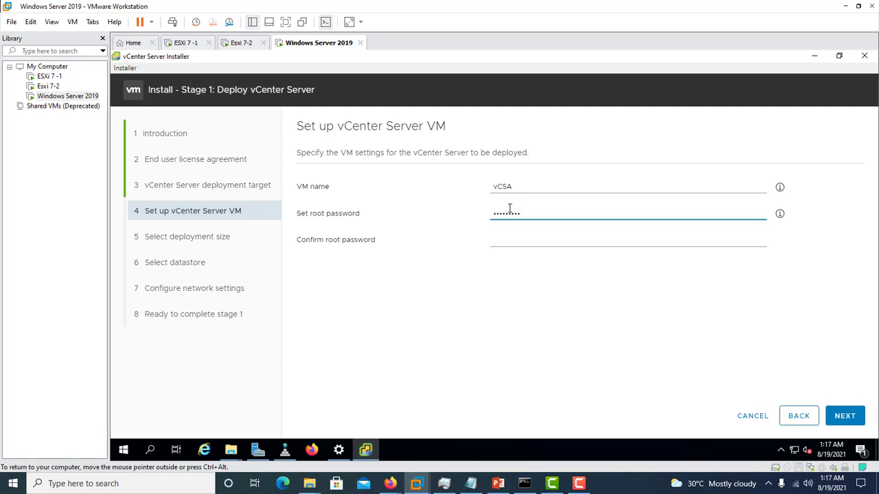
left_click(524, 241)
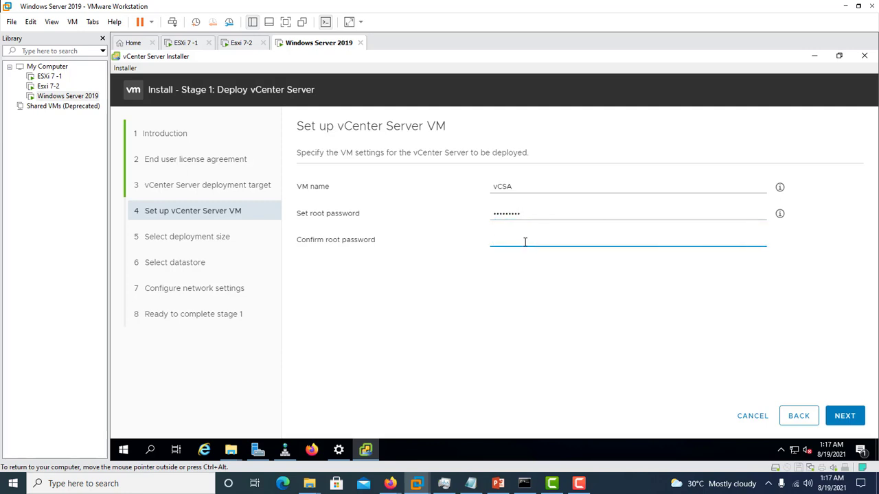
type("VMwa")
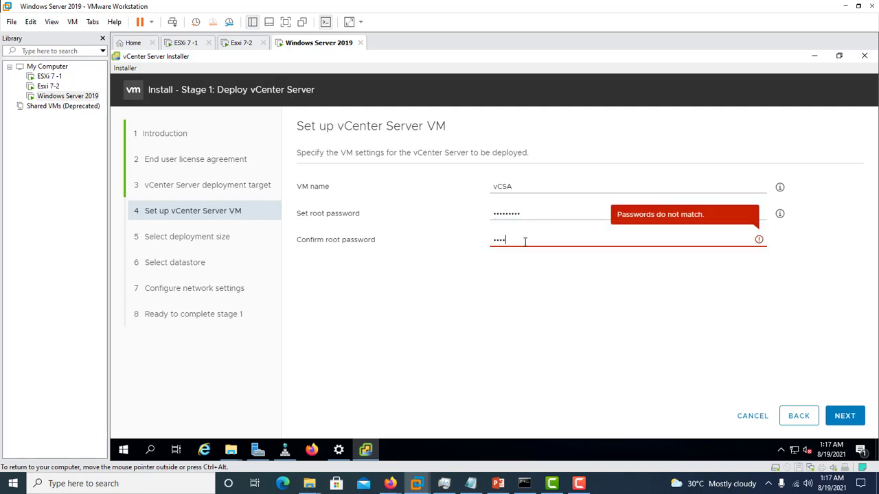
type("re3")
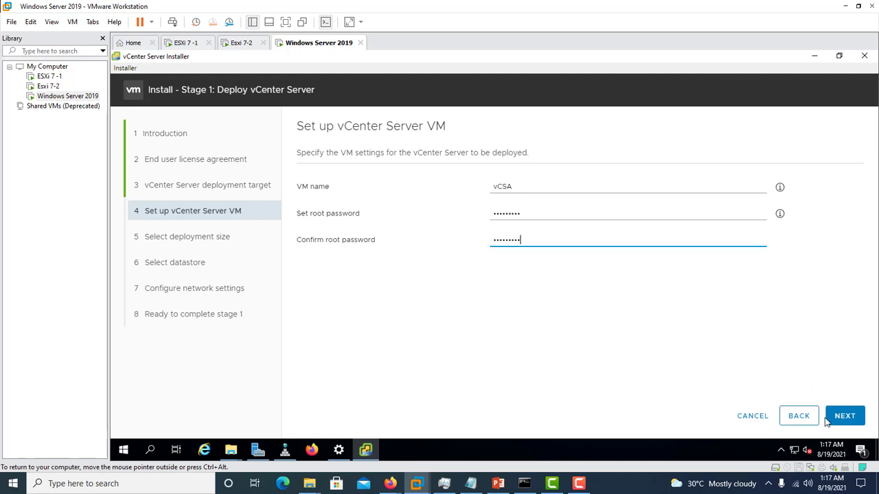
left_click(845, 417)
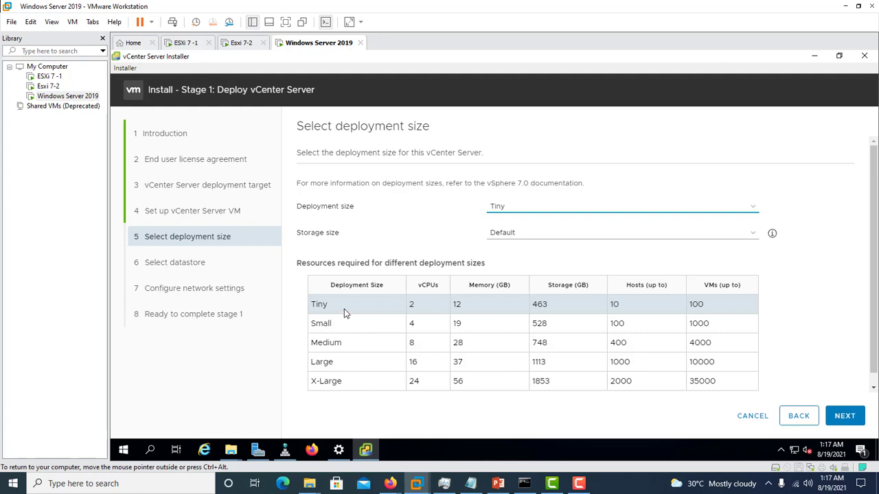
Step: Examine the deployment and storage size options and the memory, storage, host and VM figures for the Tiny size
left_click(344, 353)
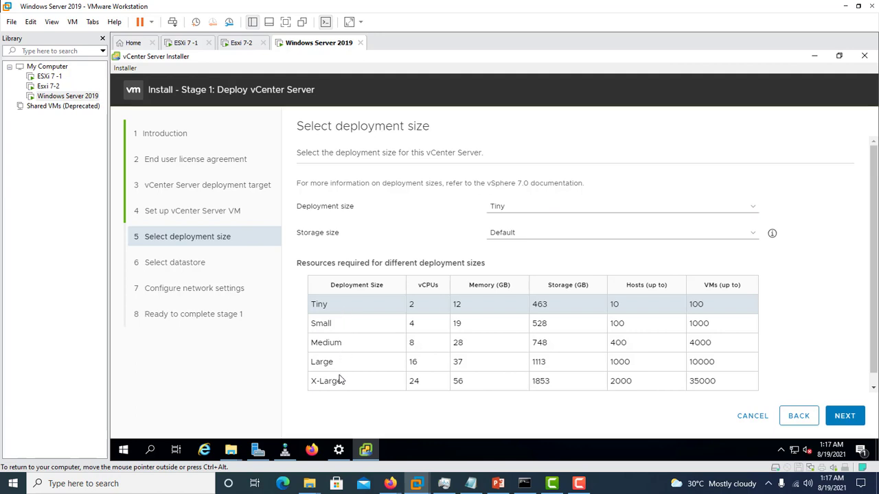
left_click(755, 210)
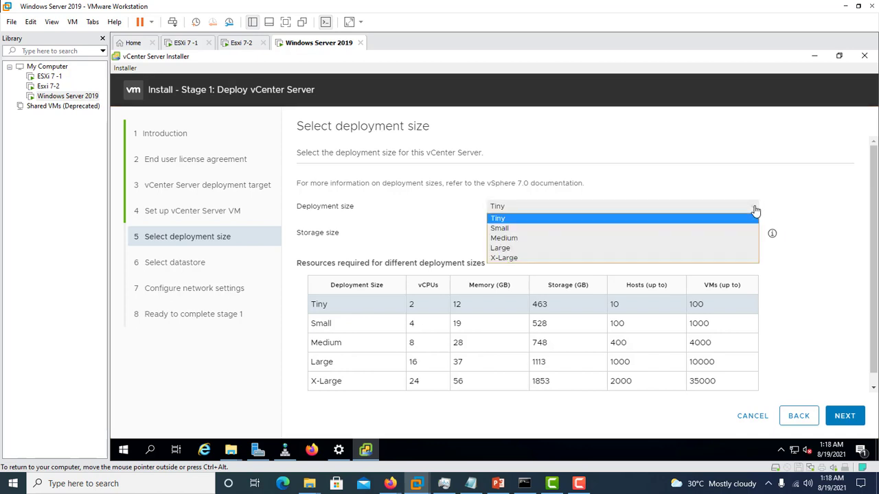
left_click(754, 210)
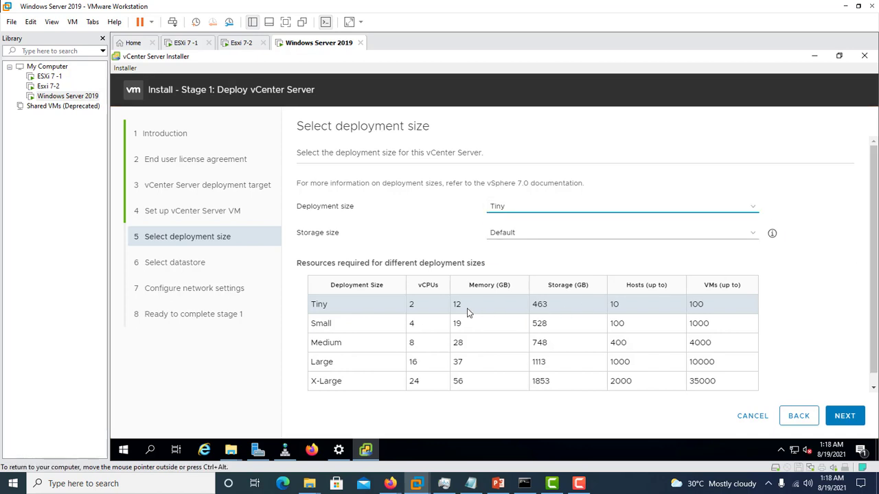
left_click_drag(465, 305, 453, 305)
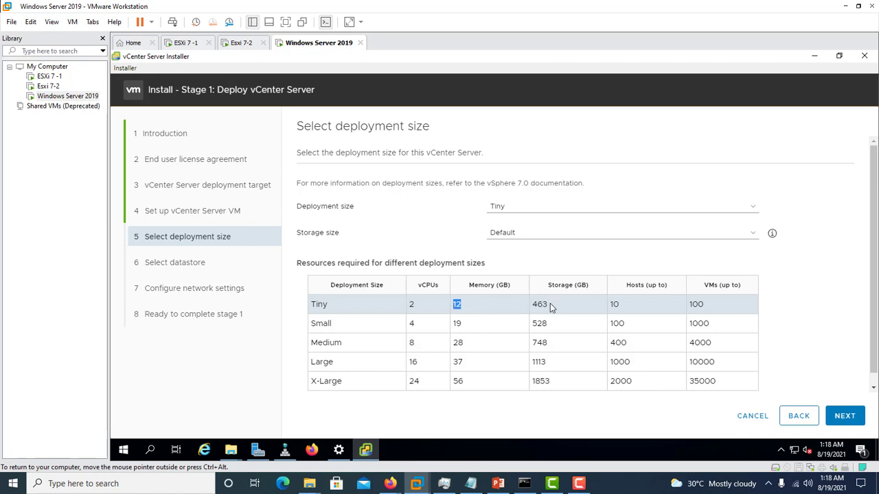
left_click_drag(552, 308, 532, 308)
left_click_drag(630, 306, 612, 306)
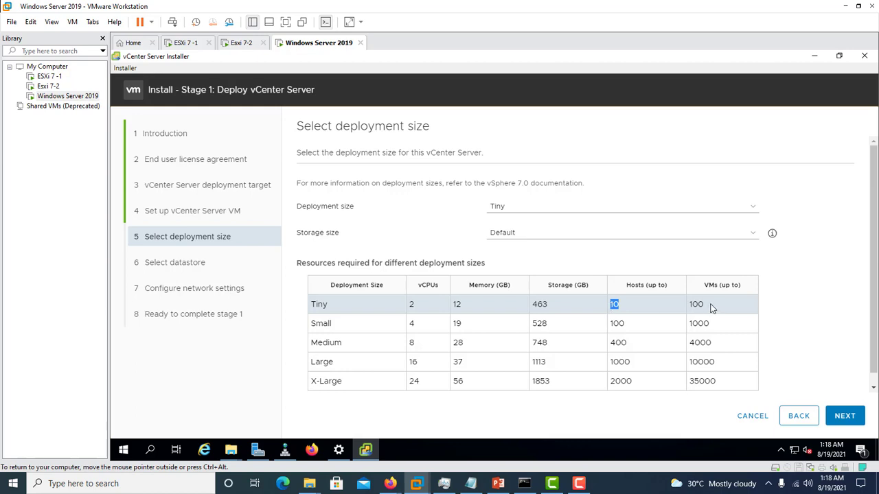
left_click_drag(712, 308, 689, 307)
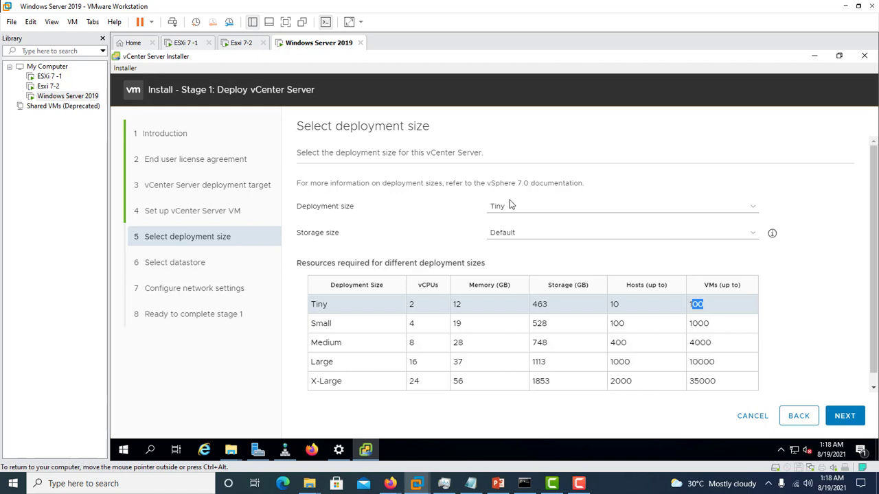
left_click(517, 234)
left_click(515, 236)
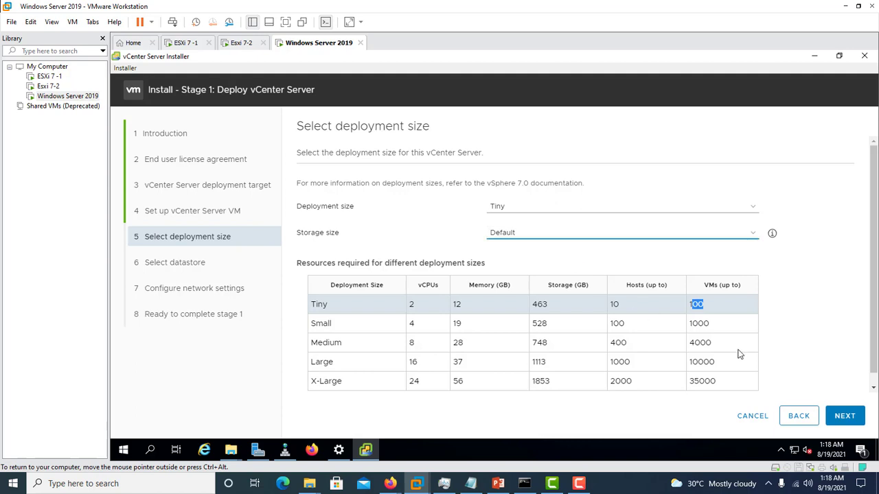
Step: Accept the Tiny deployment size with Default storage, and enable Thin Disk Mode on datastore1, continuing to the network settings
left_click(845, 416)
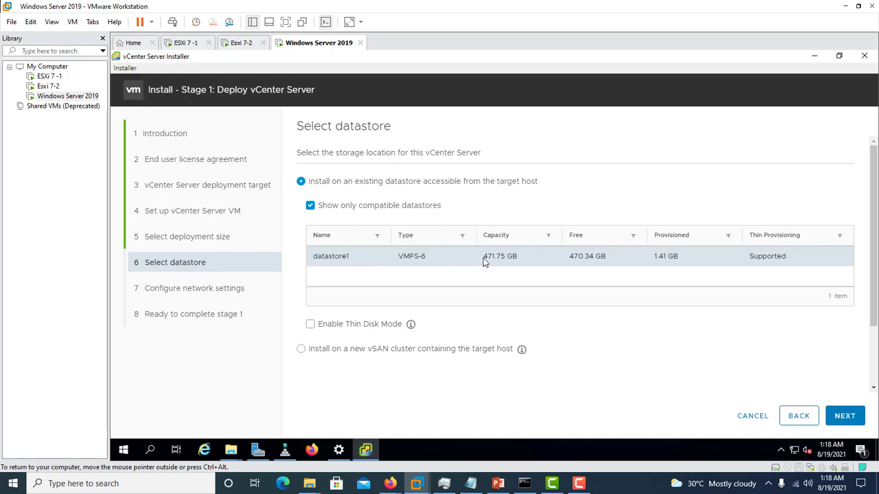
left_click(311, 326)
left_click(843, 420)
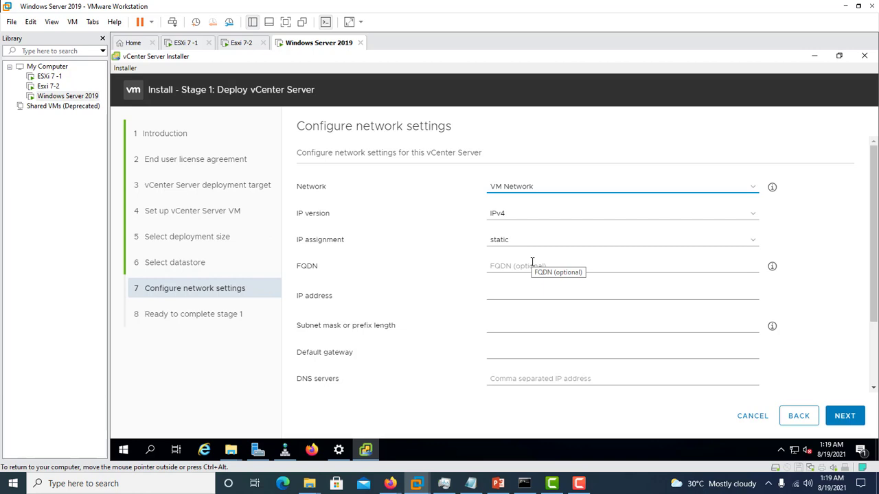
Step: Copy the vCSA IP address 192.168.11.148 from the CreationData notes in Notepad into the installer's IP address setting
left_click(529, 292)
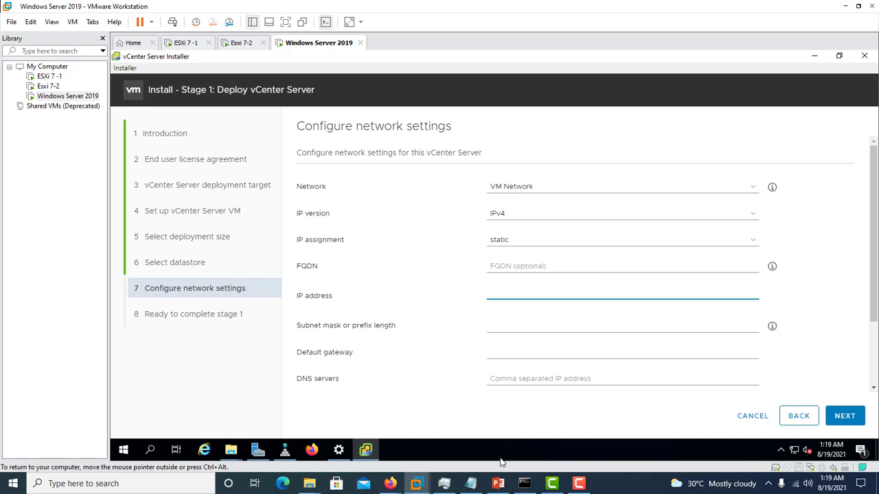
left_click(471, 483)
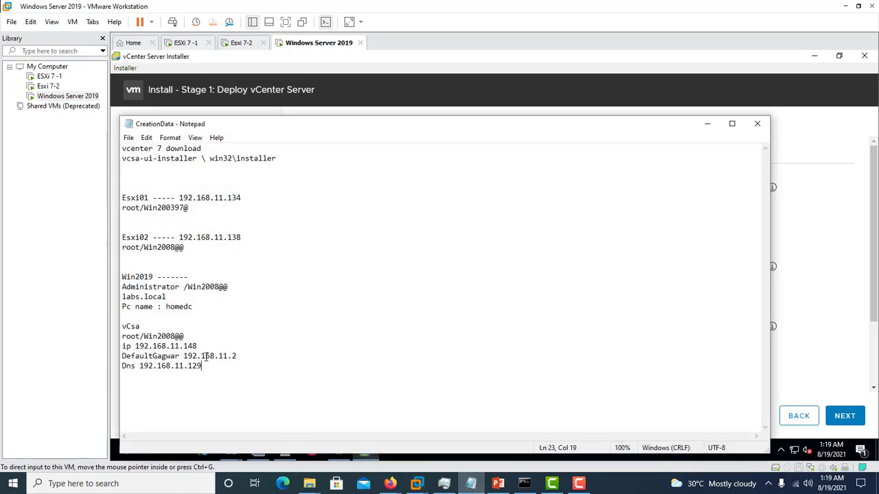
left_click_drag(197, 346, 141, 349)
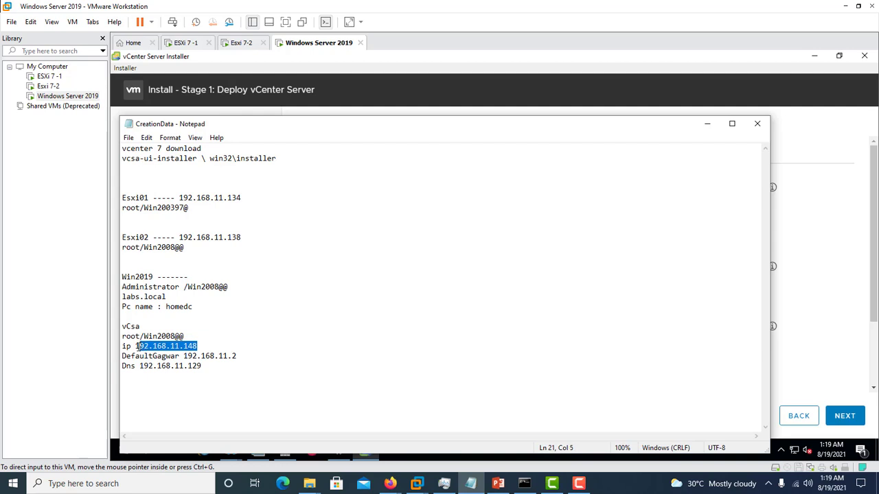
left_click_drag(212, 345, 135, 347)
right_click(141, 346)
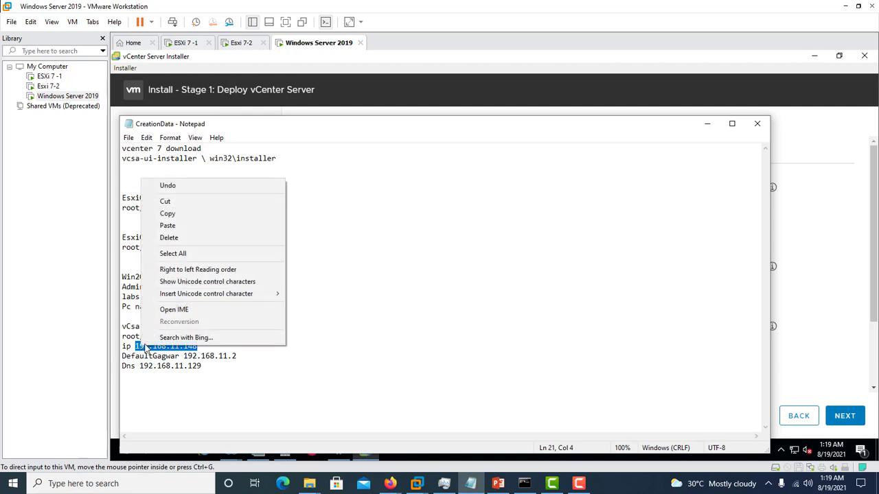
left_click(190, 215)
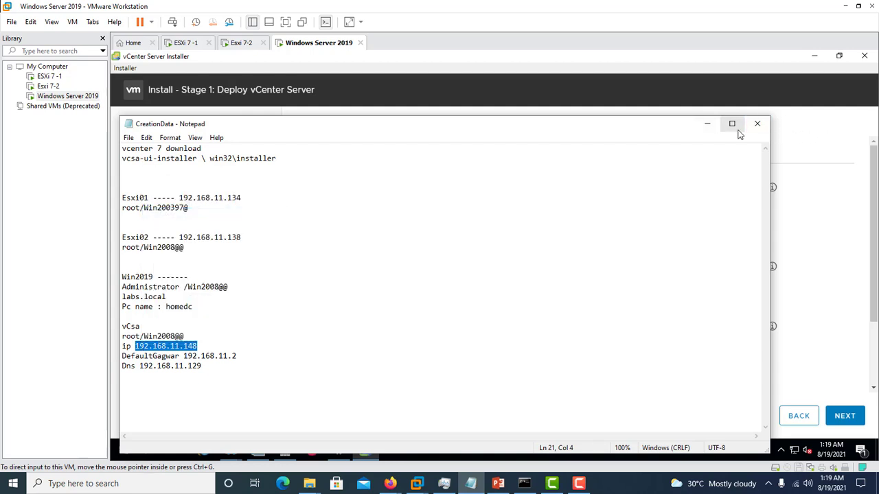
left_click(708, 125)
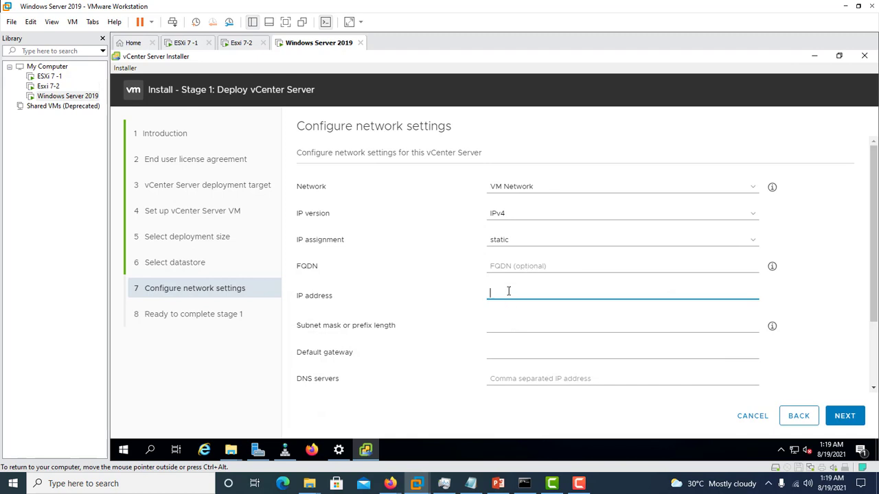
key("ctrl+v")
Step: Set the vCenter Server's subnet mask to 255.255.255.0
left_click(530, 324)
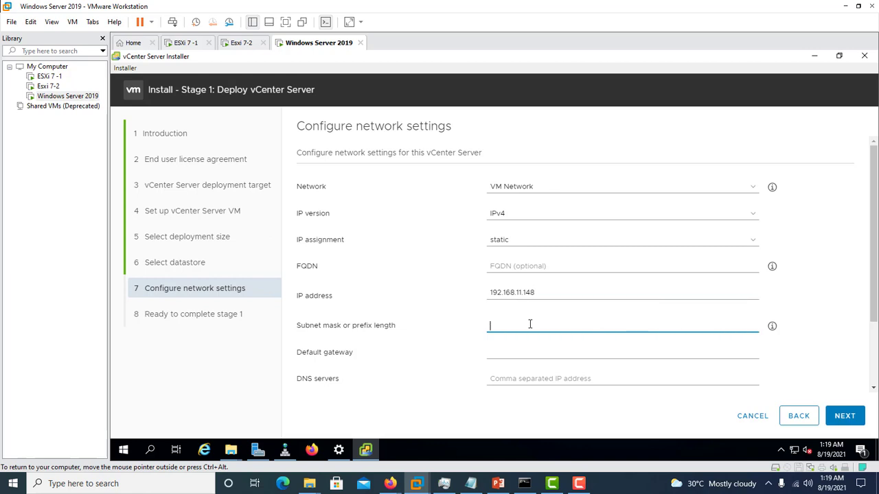
type("255.2")
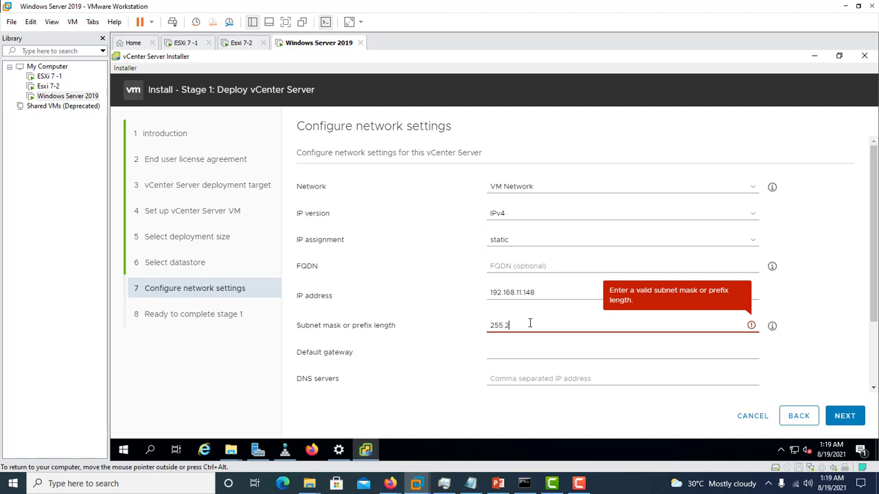
type("55.255.0")
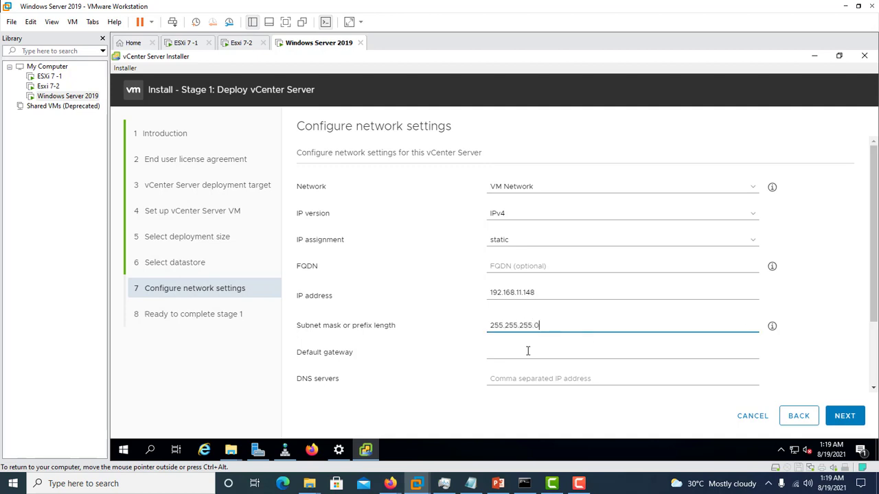
Step: Copy the default gateway 192.168.11.2 from the CreationData notes in Notepad into the installer's default gateway setting
left_click(528, 352)
left_click(471, 483)
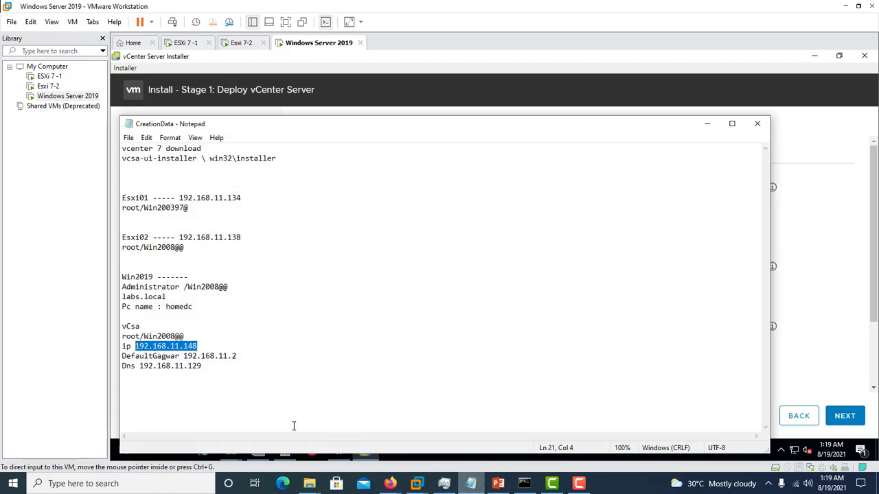
left_click_drag(238, 356, 184, 356)
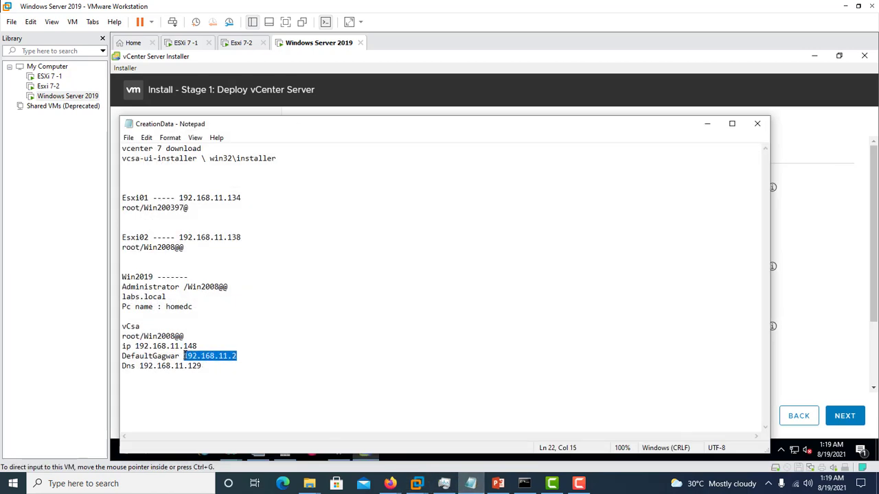
right_click(199, 359)
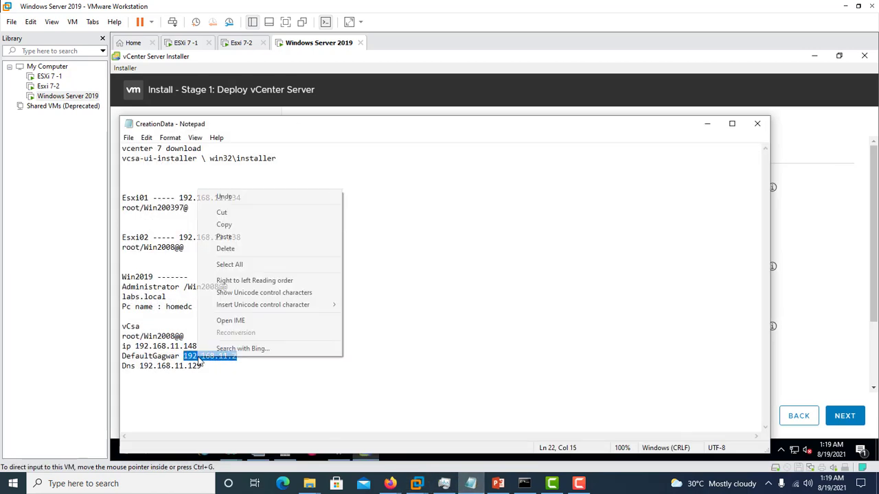
left_click(247, 226)
left_click(707, 124)
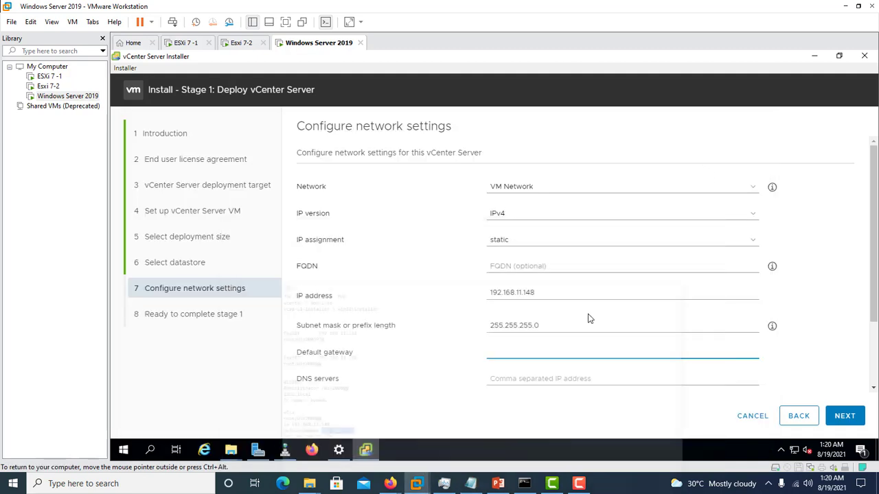
left_click(506, 347)
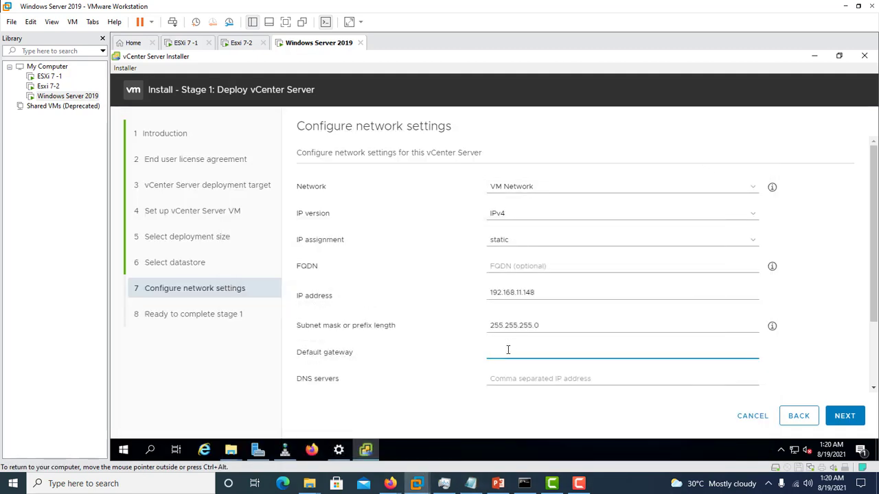
key("ctrl+v")
Step: Copy the DNS server address 192.168.11.129 from the CreationData notes into the installer's network settings, and start the stage 1 deployment
left_click(474, 484)
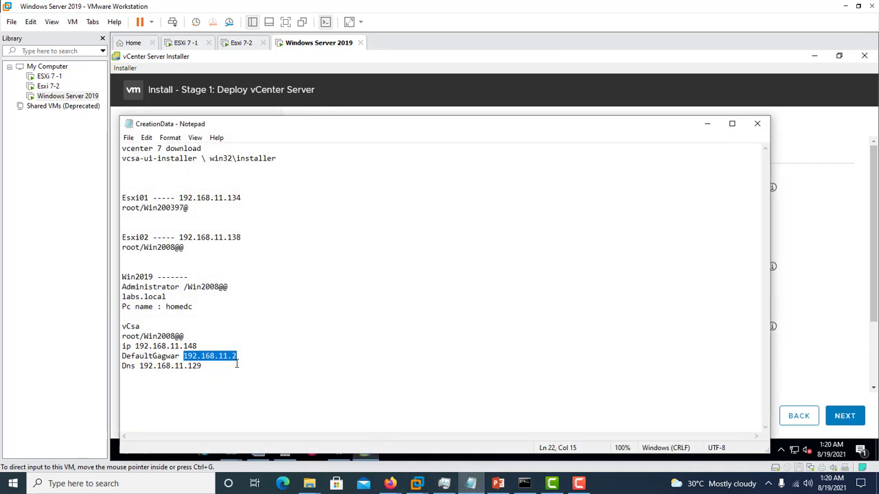
left_click_drag(204, 366, 142, 368)
right_click(143, 369)
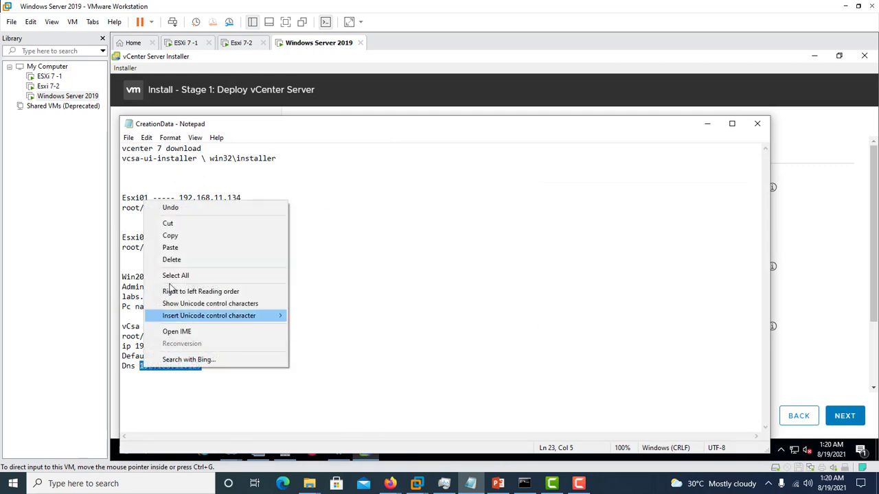
left_click(172, 234)
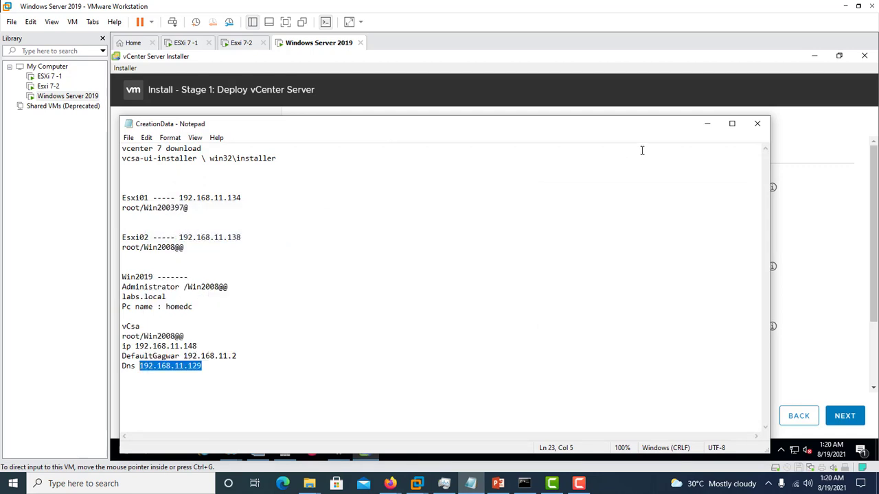
left_click(707, 123)
left_click(504, 377)
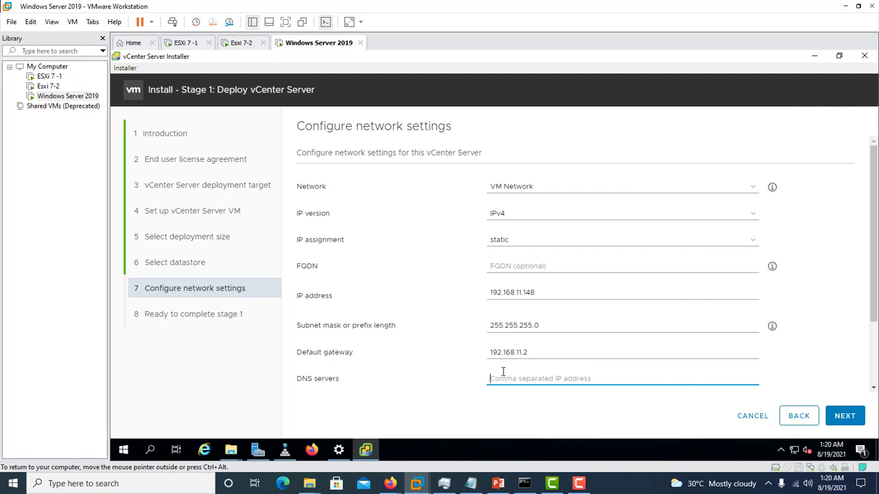
key("ctrl+v")
left_click(852, 418)
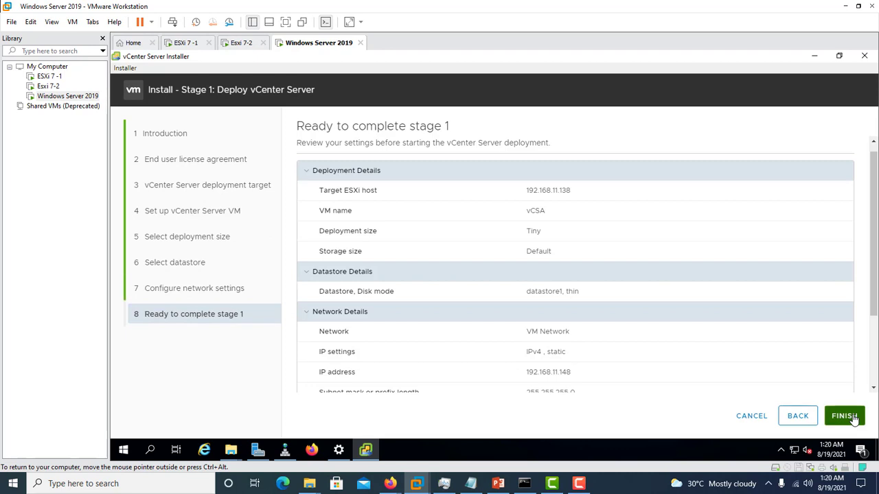
left_click(854, 417)
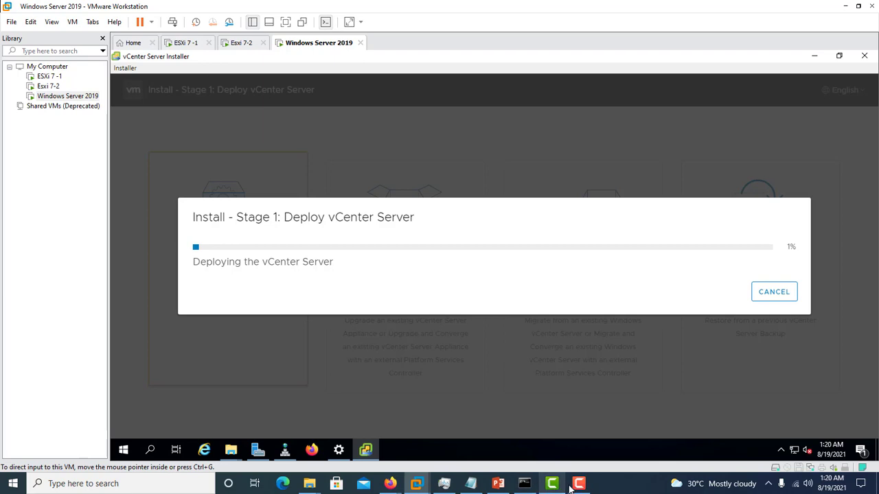
mouse_move(577, 486)
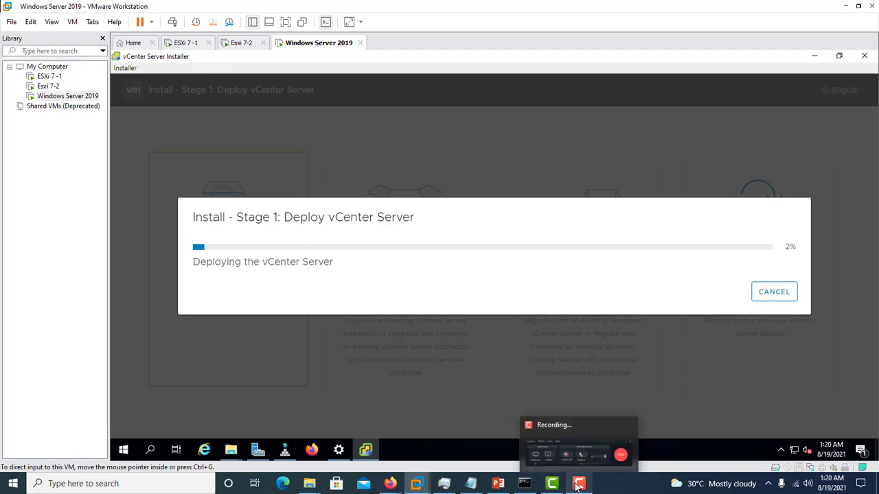
left_click(576, 453)
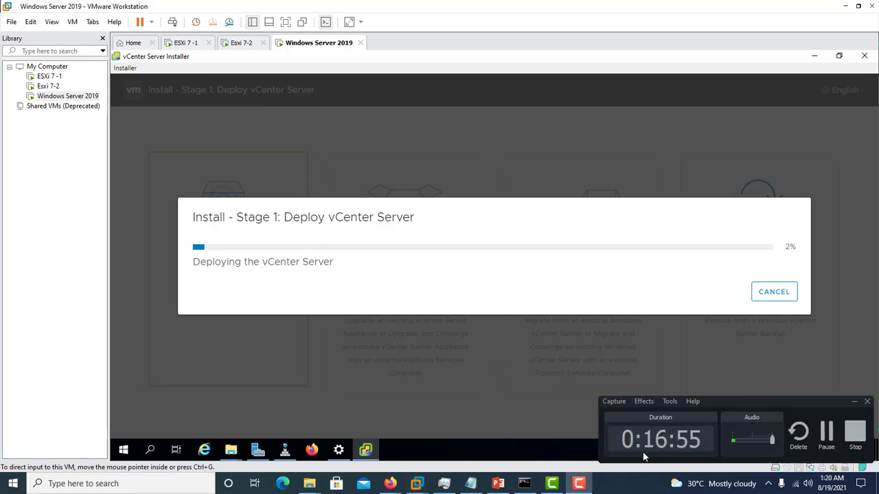
left_click(824, 433)
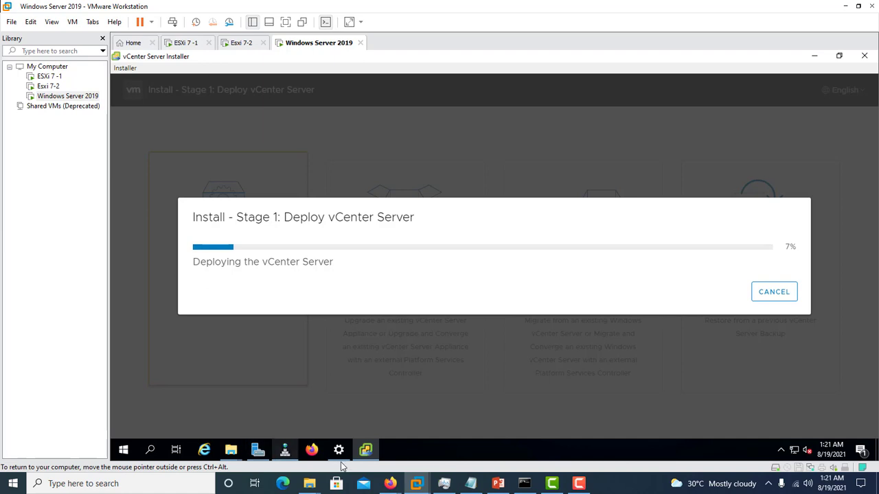
Step: Bring up the labs.local zone in a maximized DNS Manager, and copy the vCSA IP address 192.168.11.148 from the CreationData notes
left_click(289, 458)
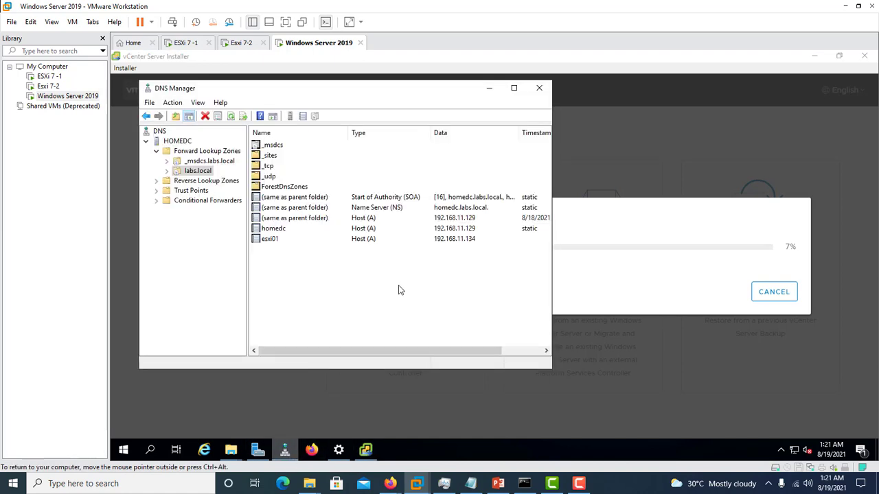
left_click(514, 89)
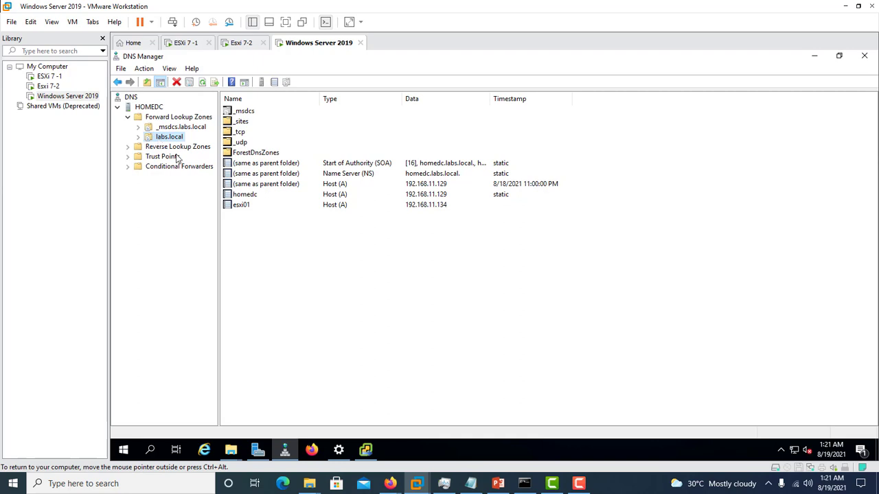
left_click(266, 274)
right_click(266, 273)
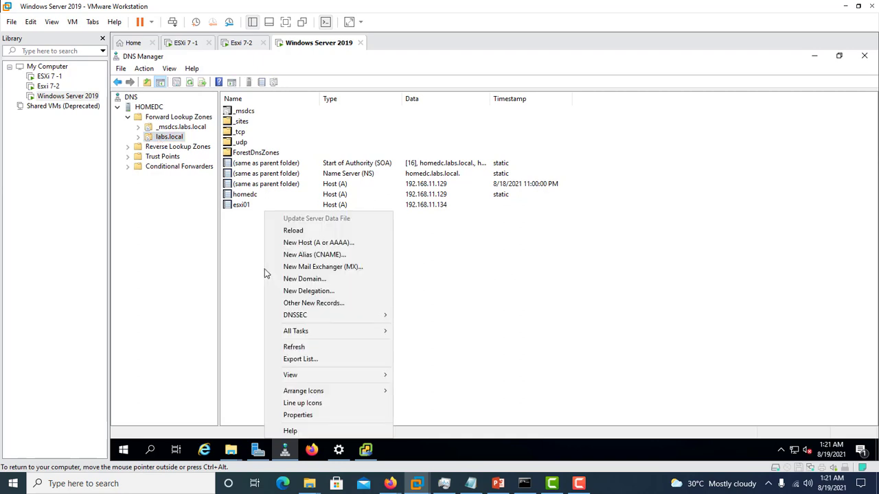
left_click(470, 483)
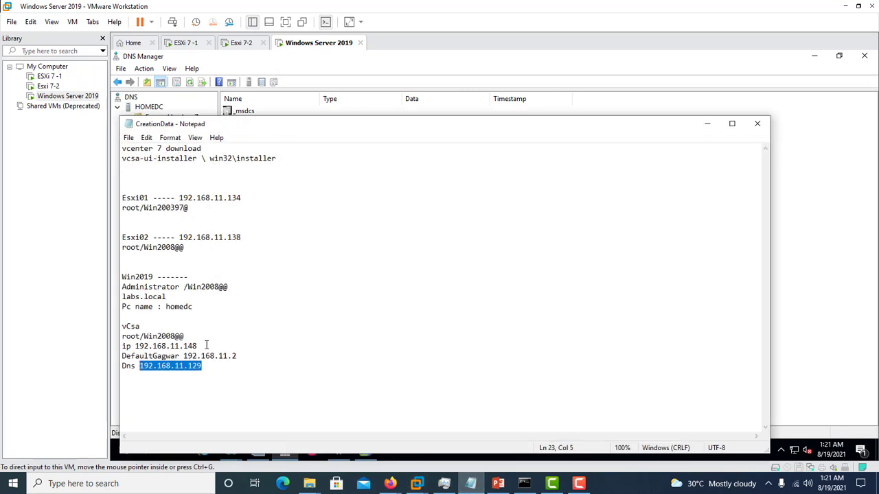
left_click_drag(198, 345, 136, 346)
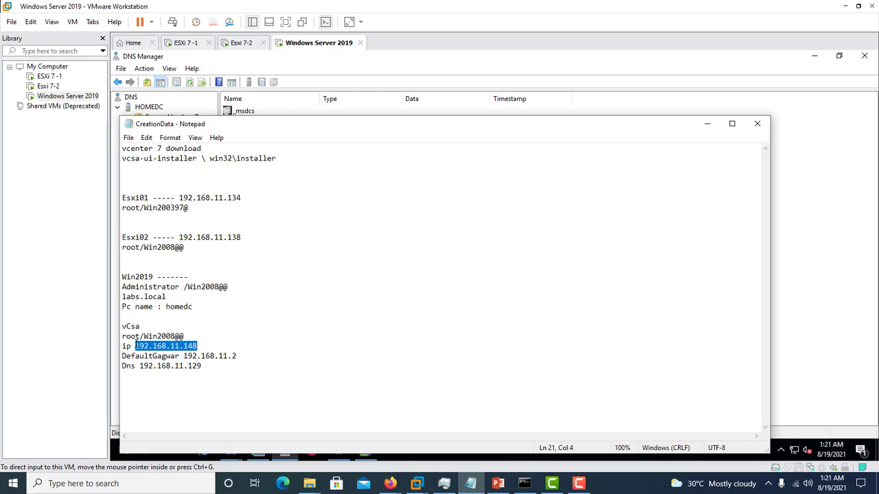
right_click(137, 346)
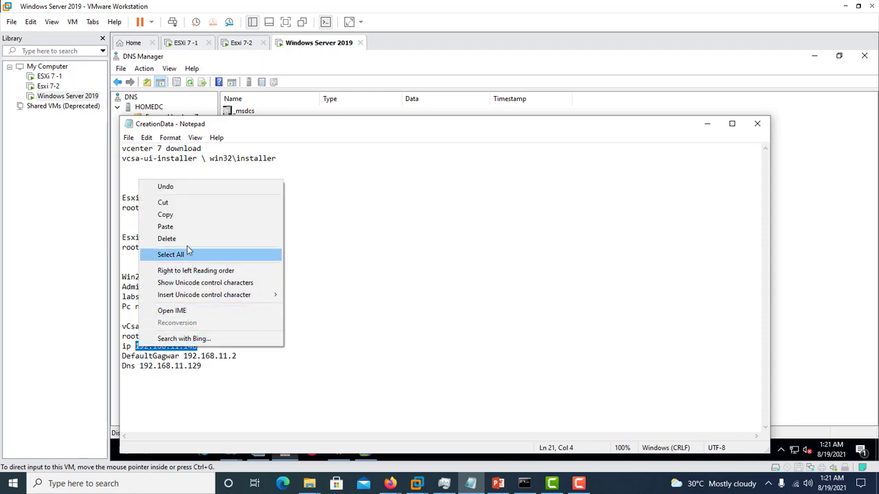
left_click(179, 214)
left_click(707, 123)
Step: Add a host record named vcsa with IP address 192.168.11.148 to labs.local without an associated PTR record, and return to the vCenter Server Installer
right_click(266, 213)
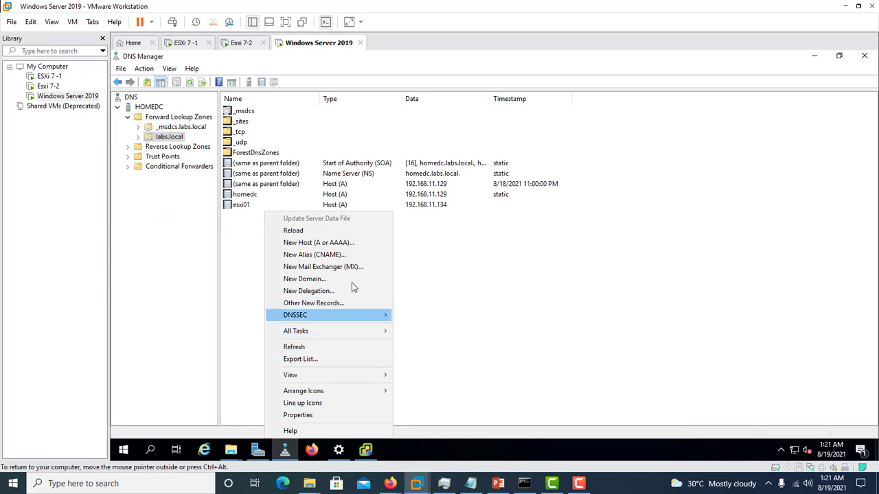
left_click(350, 243)
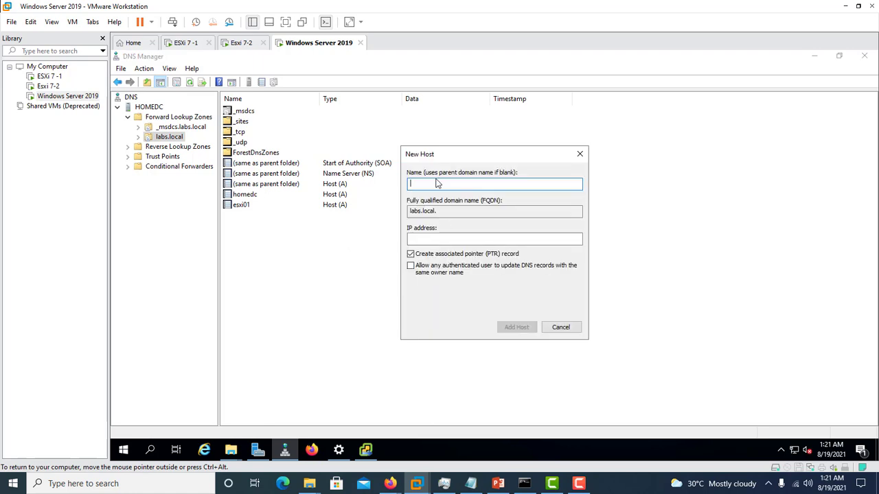
type("vcsa")
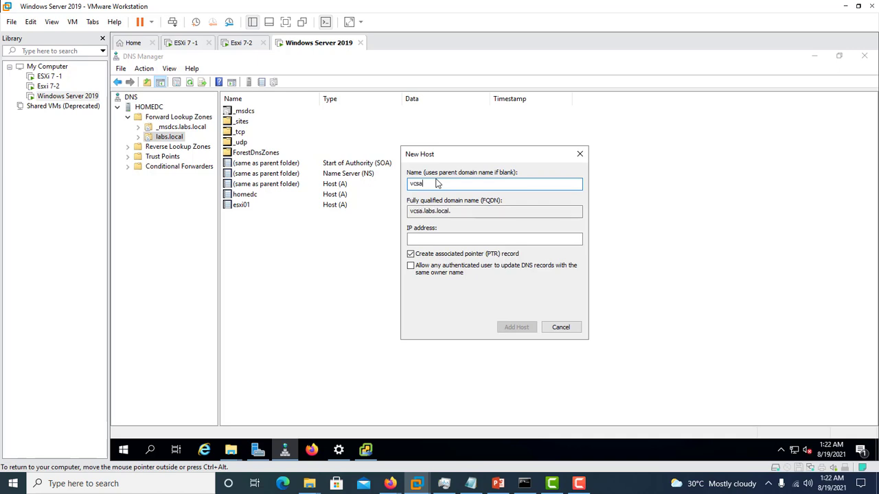
left_click(451, 237)
right_click(447, 236)
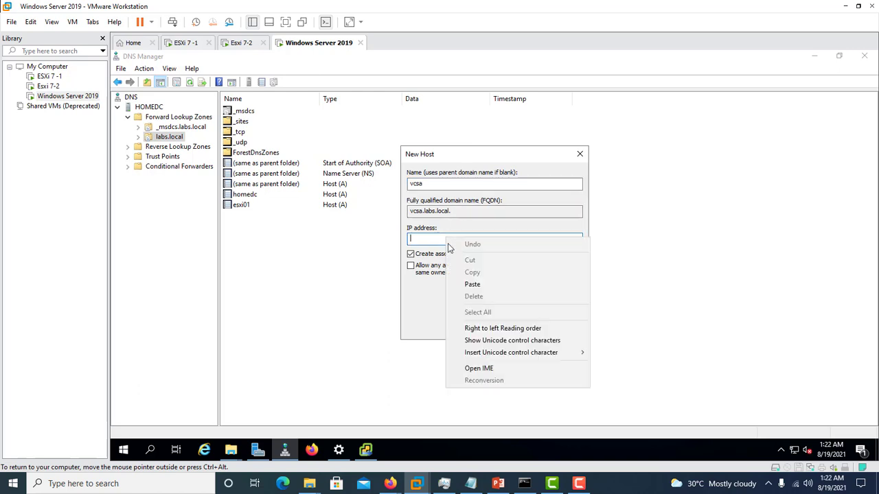
left_click(473, 284)
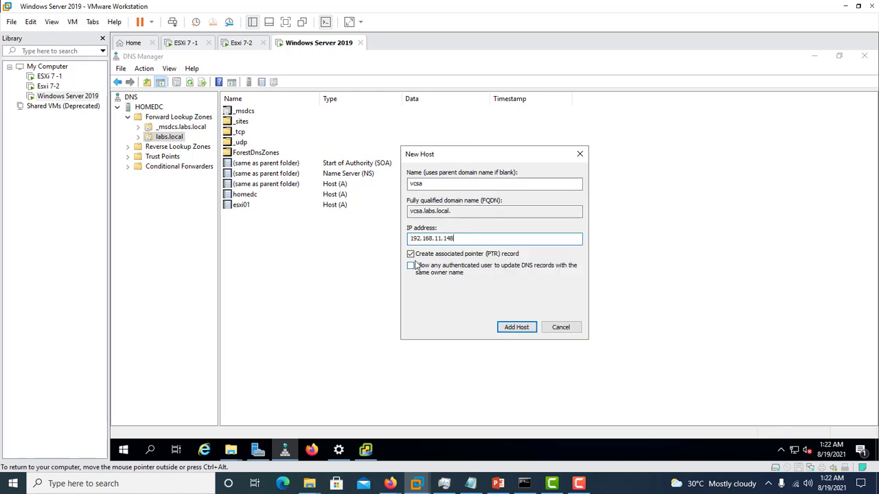
left_click(527, 324)
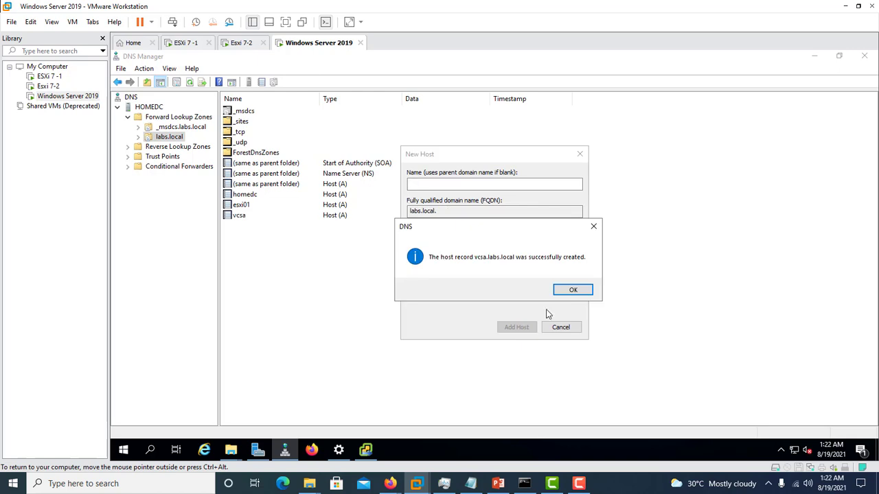
left_click(571, 290)
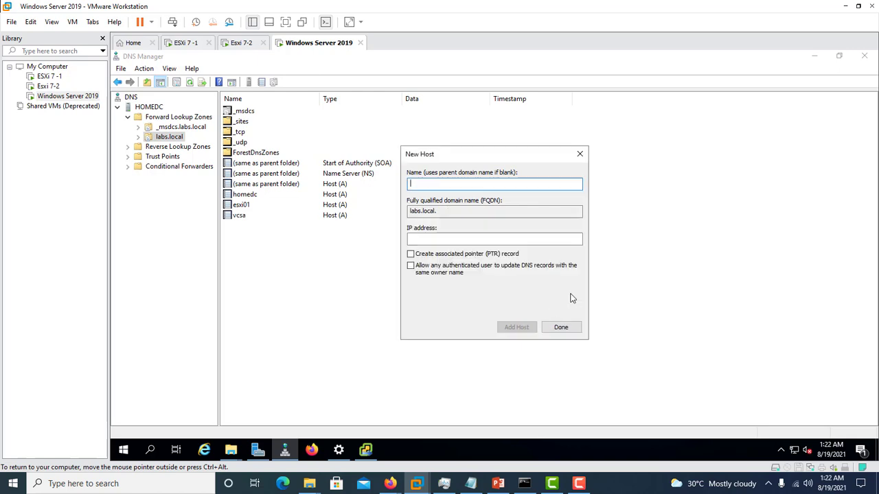
left_click(570, 329)
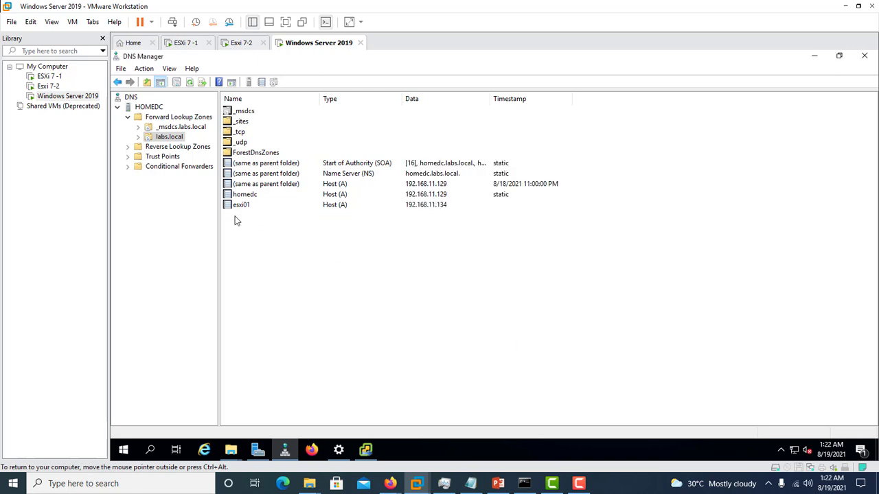
left_click(235, 218)
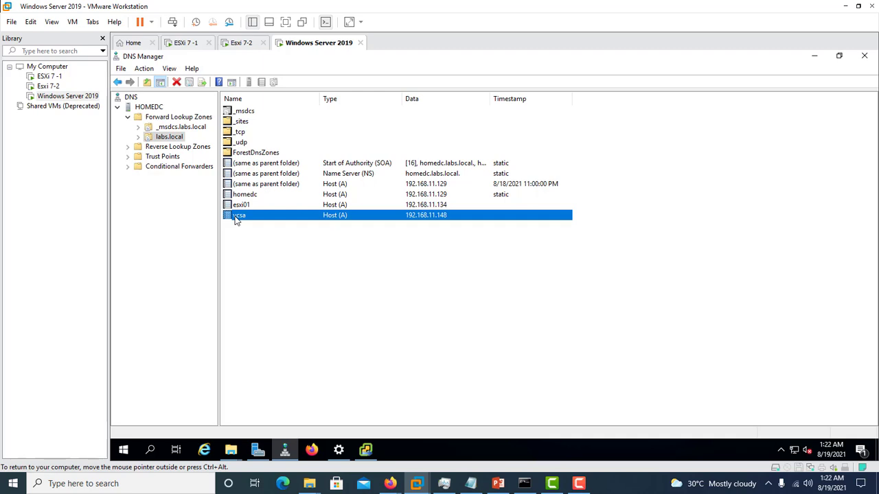
left_click(815, 57)
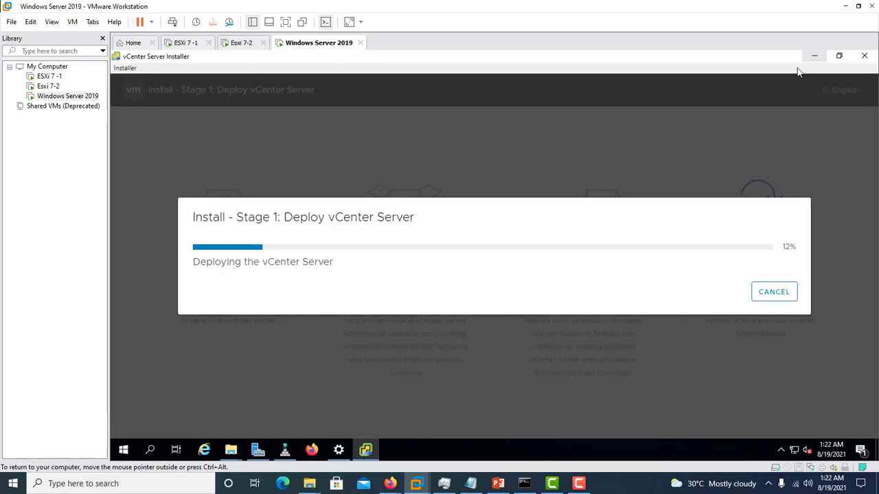
left_click(580, 484)
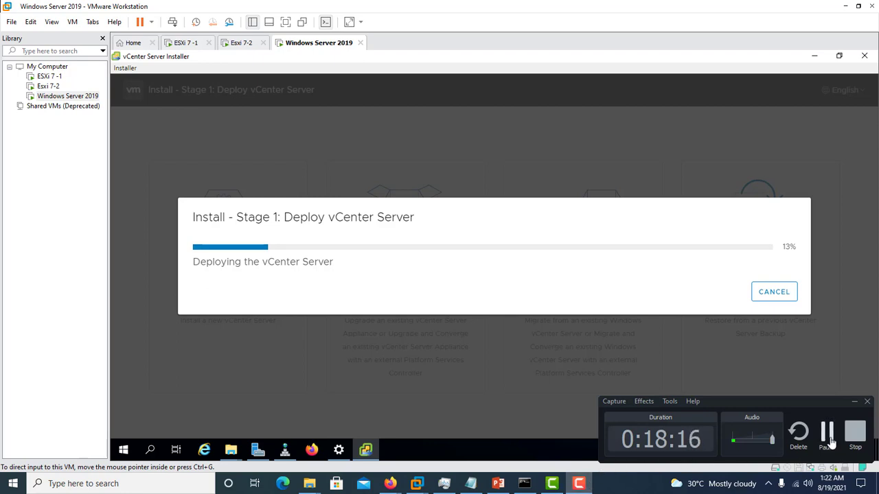
left_click(827, 434)
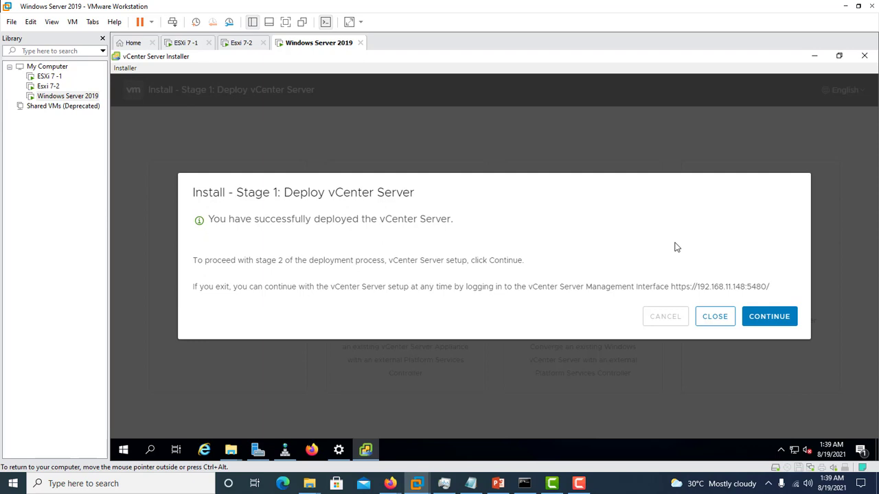
Step: Continue to the stage 2 vCenter Server configuration and enable SSH access, keeping time synchronization with the ESXi host
left_click(756, 316)
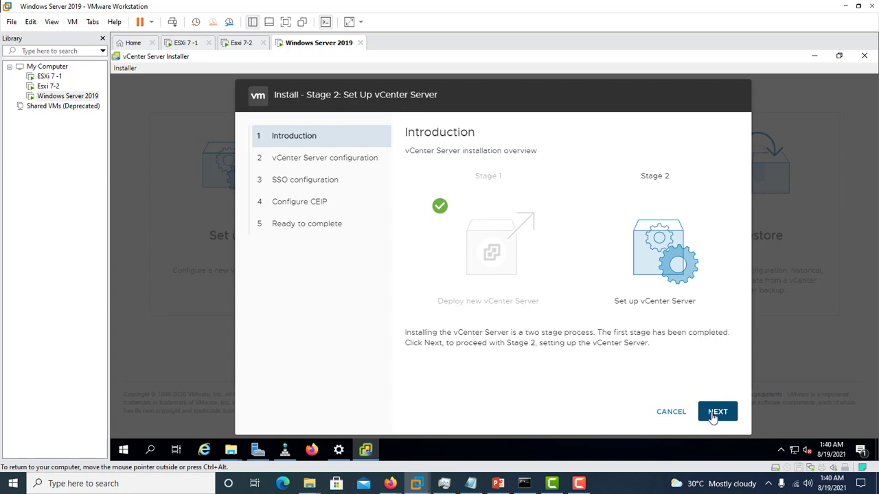
left_click(717, 412)
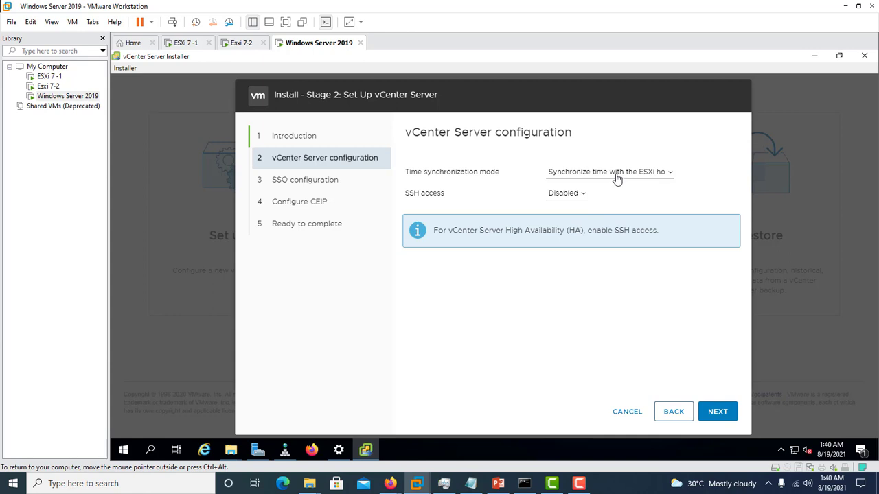
left_click(581, 195)
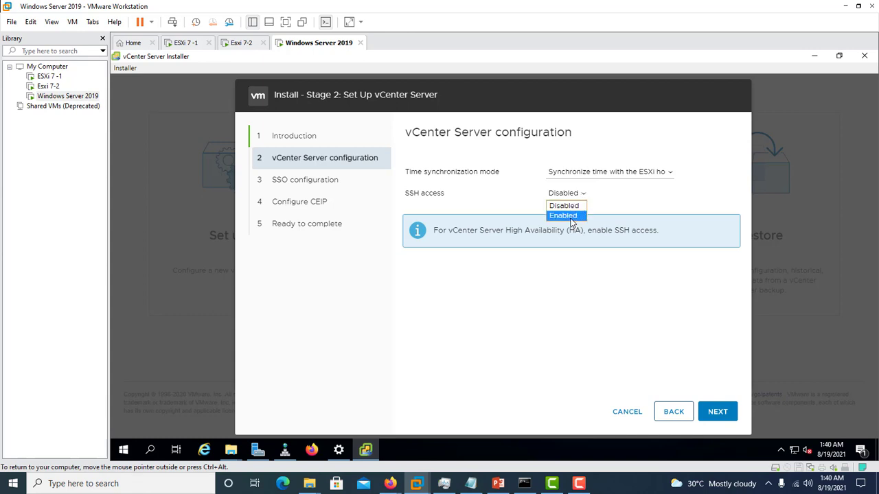
left_click(570, 217)
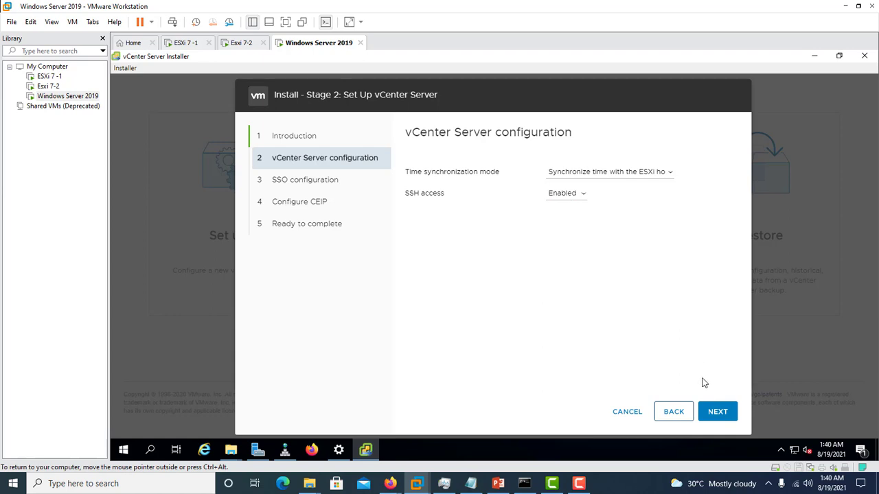
Step: Continue to the SSO configuration and set the new Single Sign-On domain name to vsphere.local
left_click(716, 414)
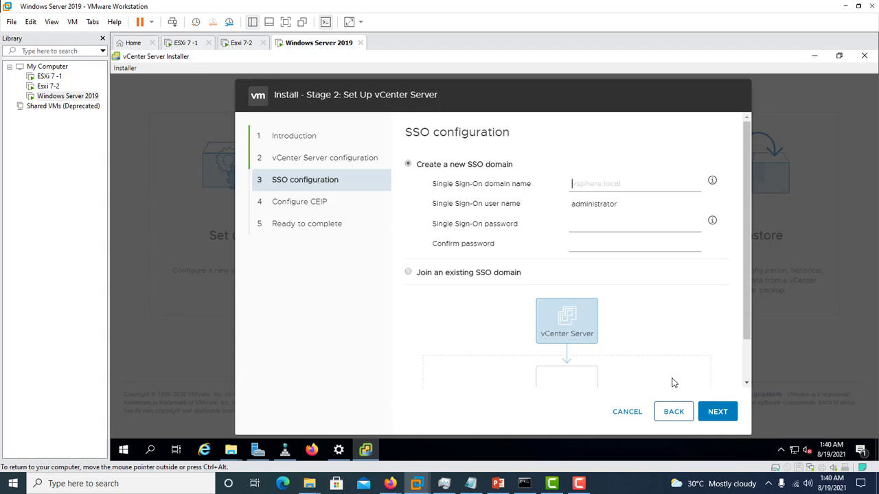
type("v")
type("ph")
key("BackSpace")
key("BackSpace")
type("sphere.local")
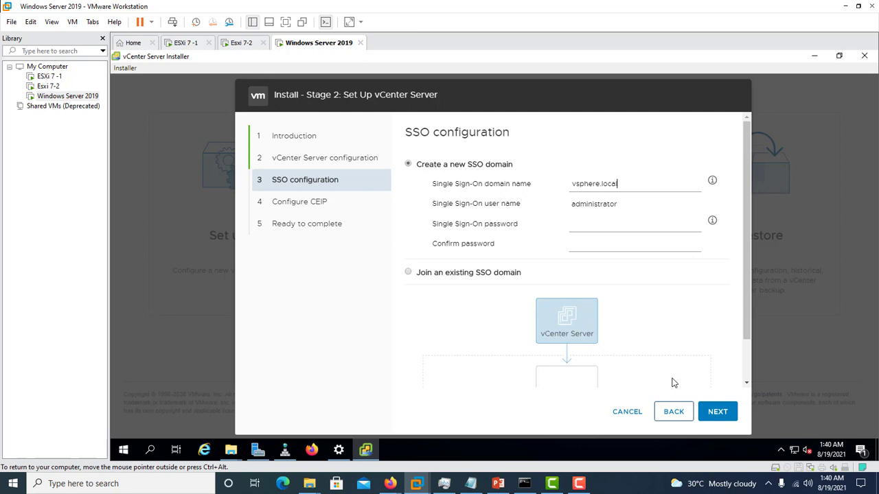
Step: Enter and confirm the Single Sign-On administrator password, and continue to the CEIP configuration
left_click(603, 226)
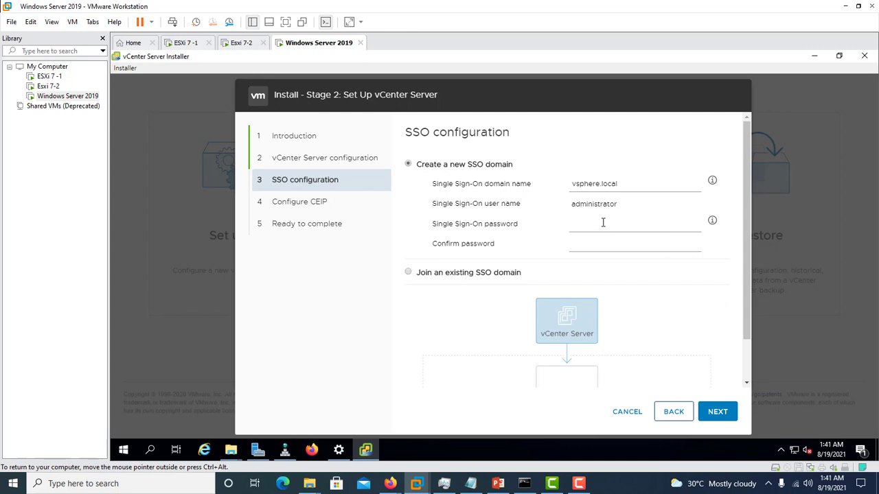
type("•••••••••")
left_click(616, 242)
type("••••••••")
left_click(714, 415)
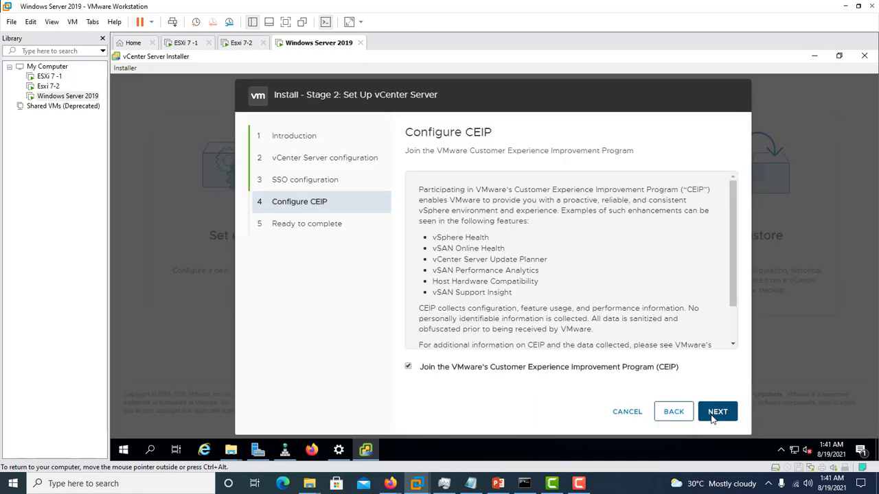
Step: Opt out of the Customer Experience Improvement Program, finish the stage 2 wizard, and confirm starting the installation
left_click(409, 367)
left_click(717, 416)
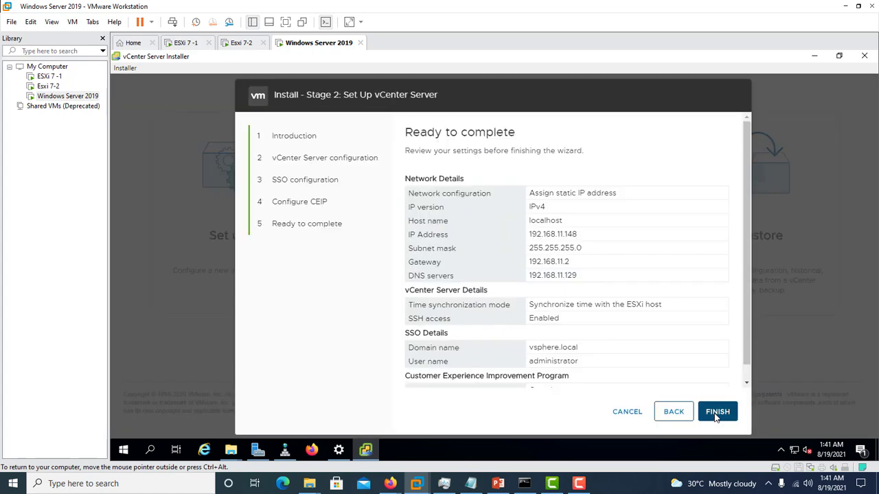
left_click(716, 414)
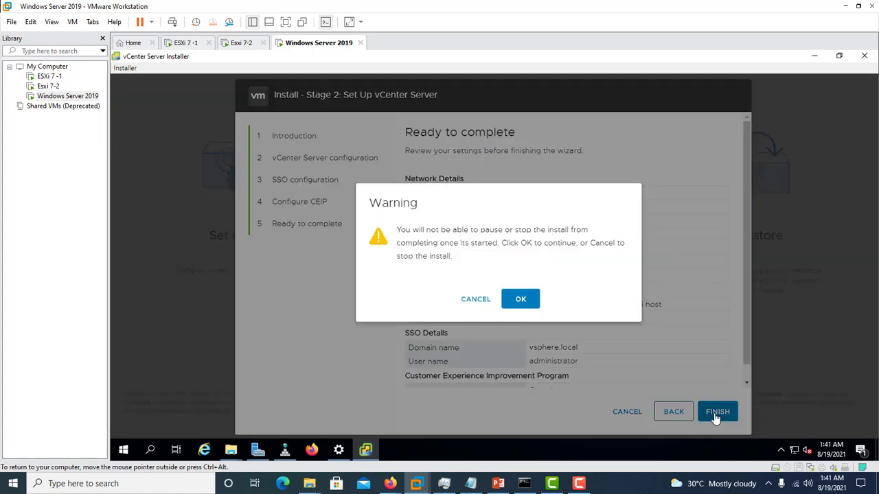
left_click(521, 300)
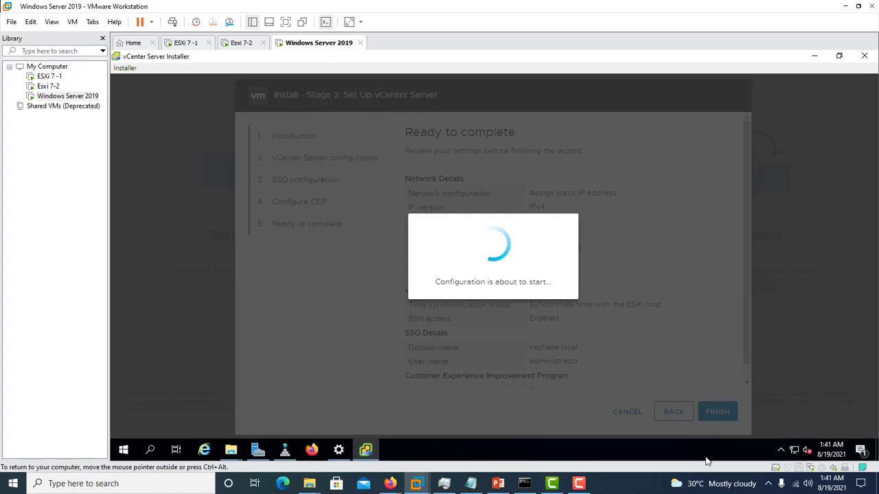
left_click(580, 484)
left_click(826, 433)
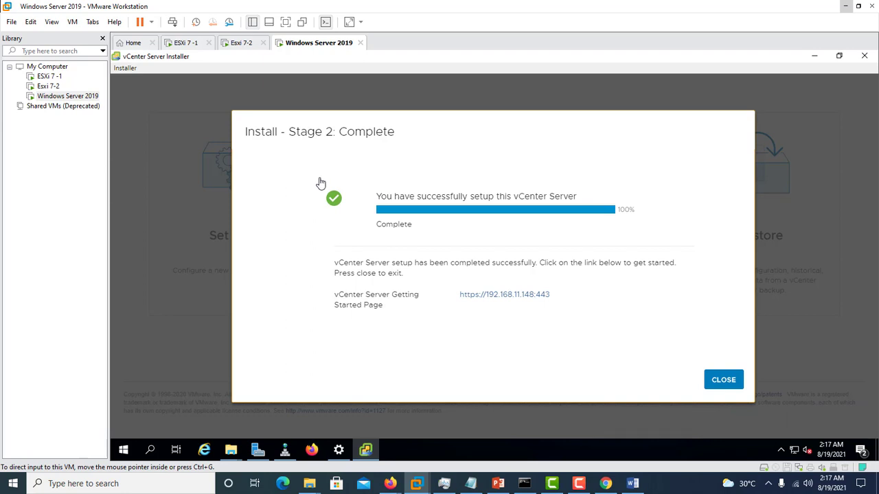
left_click(505, 297)
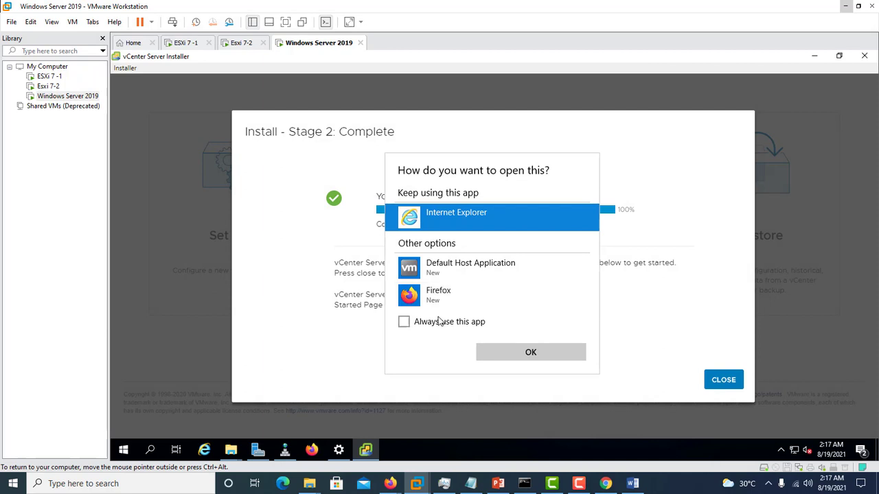
left_click(414, 299)
left_click(508, 352)
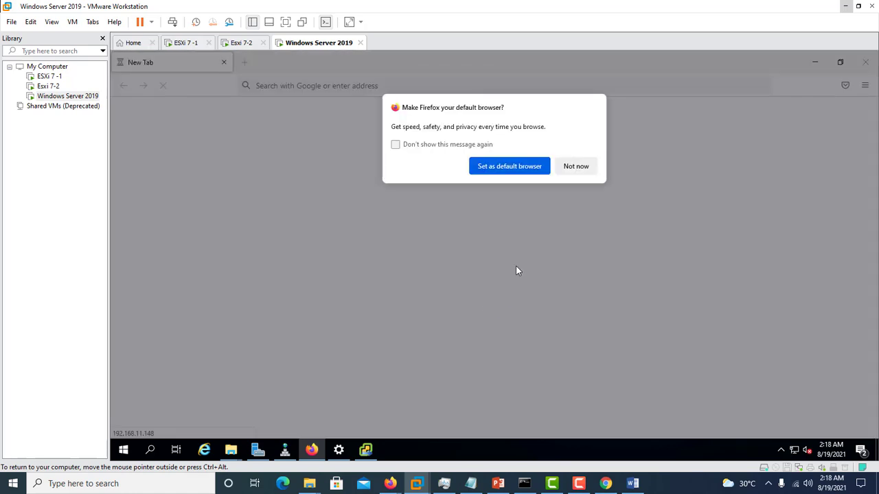
left_click(511, 167)
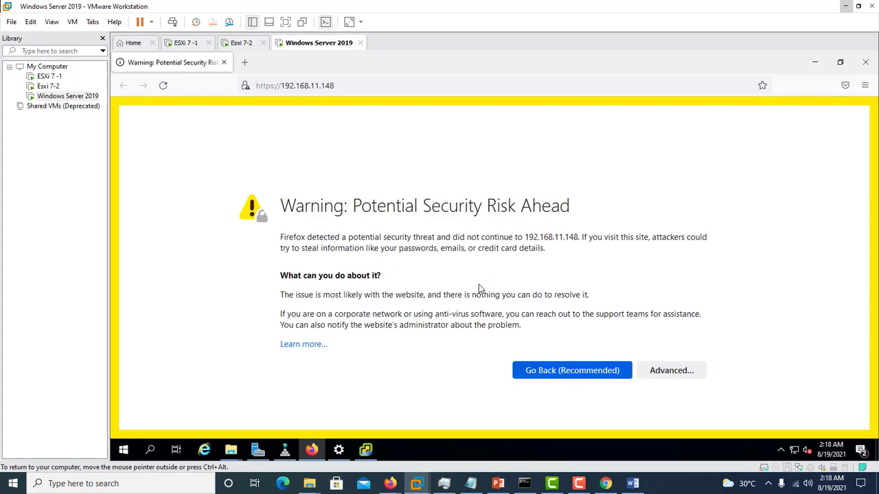
Step: Accept the certificate risk for 192.168.11.148 and launch the HTML5 vSphere Client
left_click(671, 371)
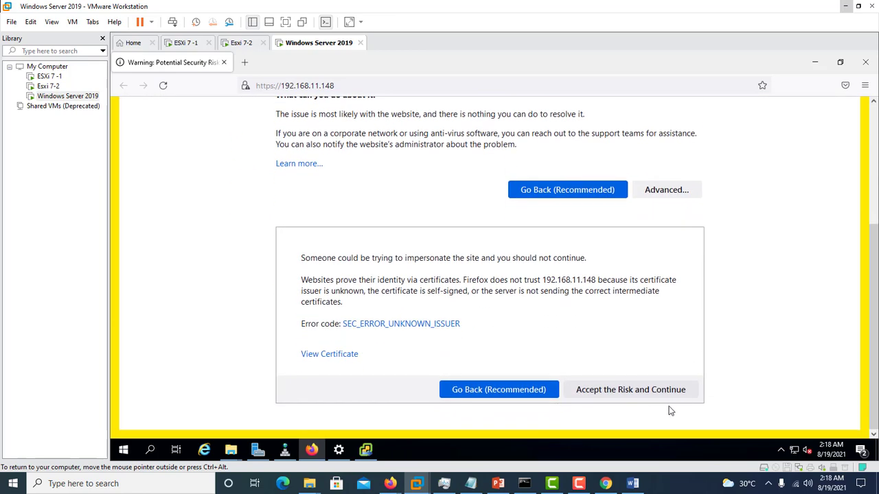
left_click(632, 394)
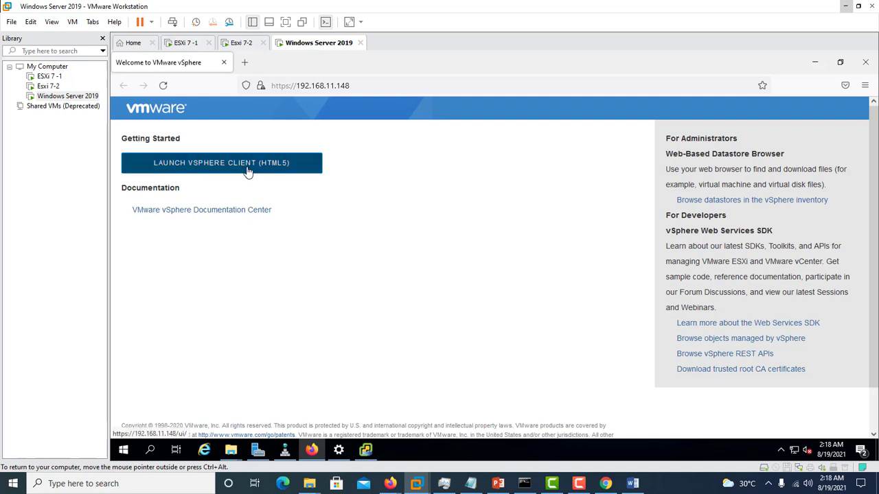
left_click(210, 171)
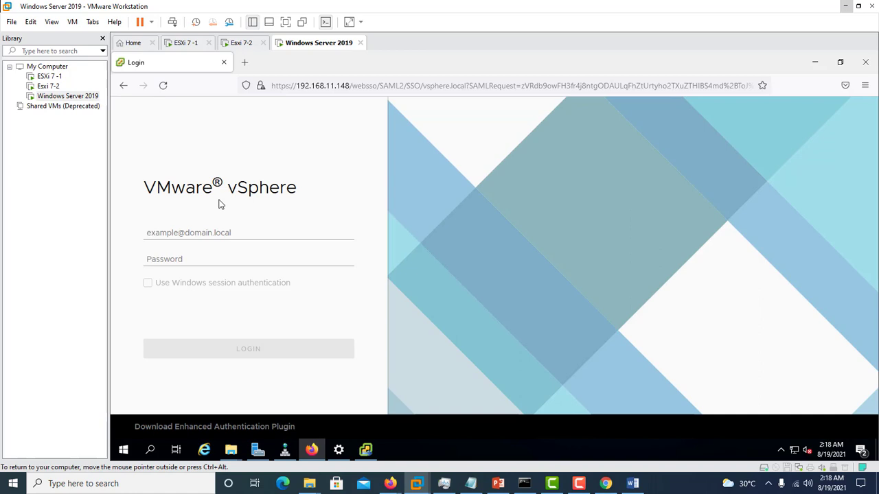
Step: Fill in the vSphere login's user name with the administrator account of the vsphere.local domain
left_click(207, 234)
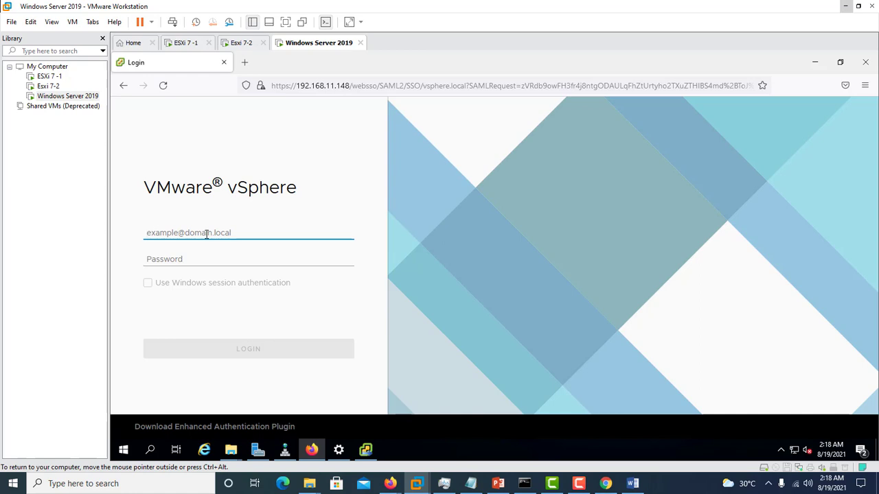
type("administrator")
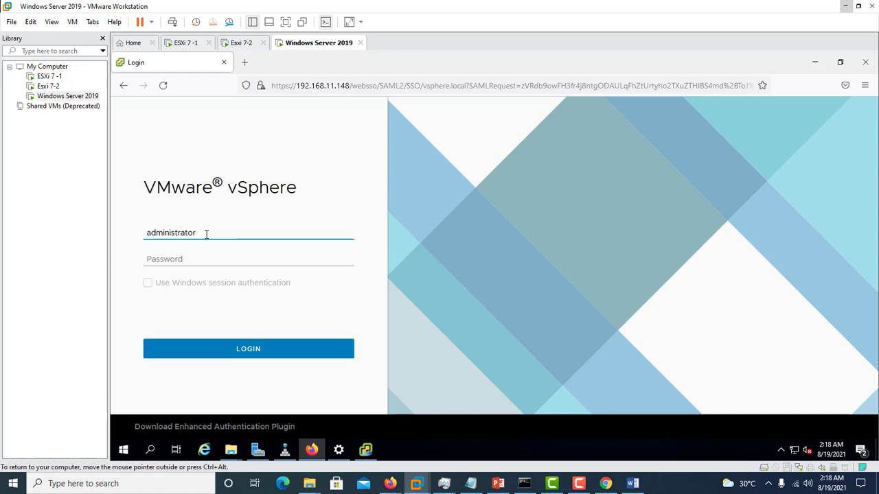
type("@vsphere.loc")
key("BackSpace")
key("BackSpace")
type("ocal")
Step: Enter the administrator password, log in to vSphere, and save the login in Firefox
left_click(186, 259)
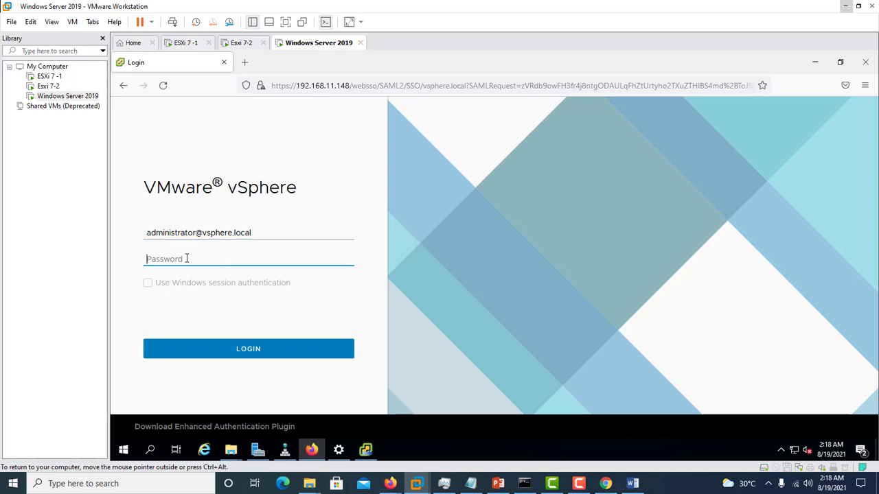
type("••")
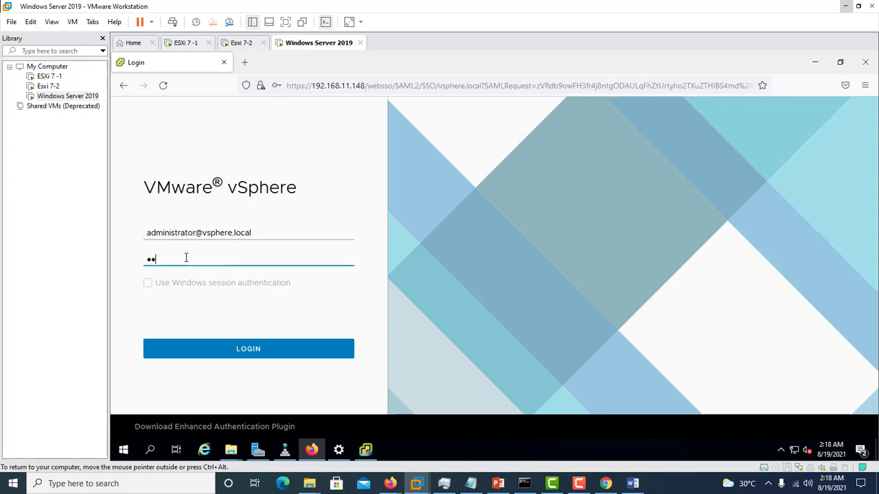
type("•••••••")
key("Return")
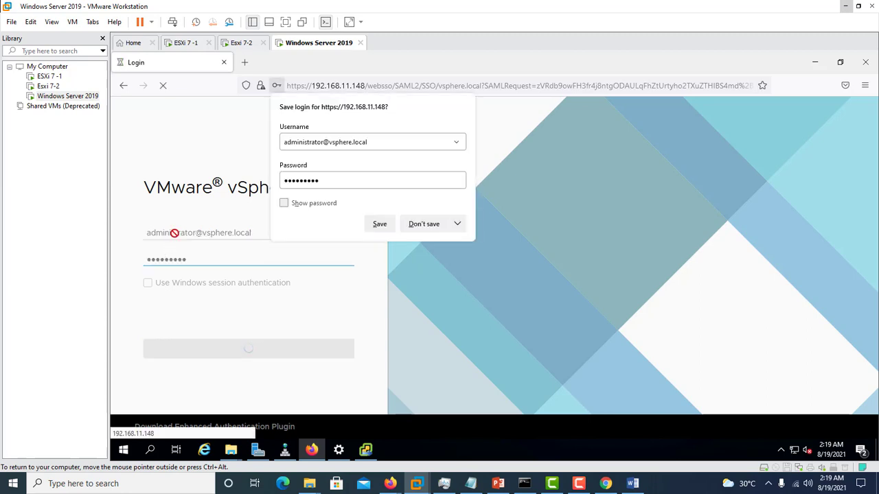
left_click(385, 231)
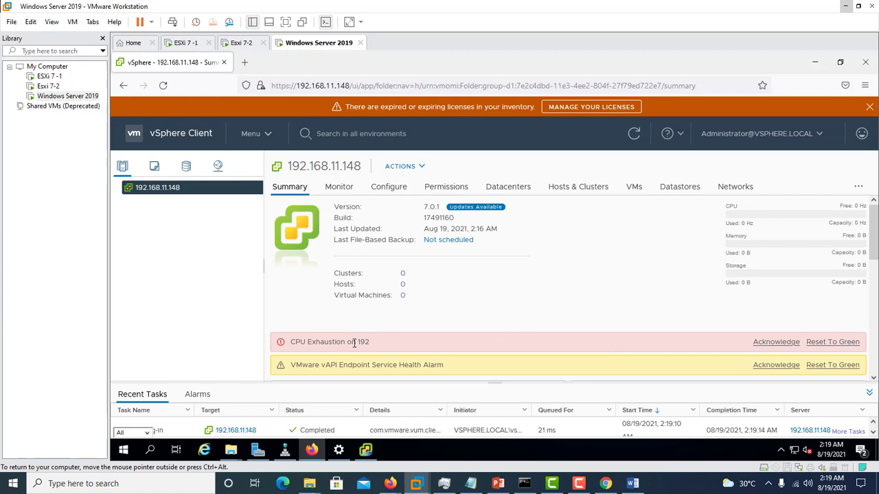
Step: Reset the CPU Exhaustion and VMware vAPI Endpoint Service Health alarms to green
left_click(816, 349)
left_click(841, 347)
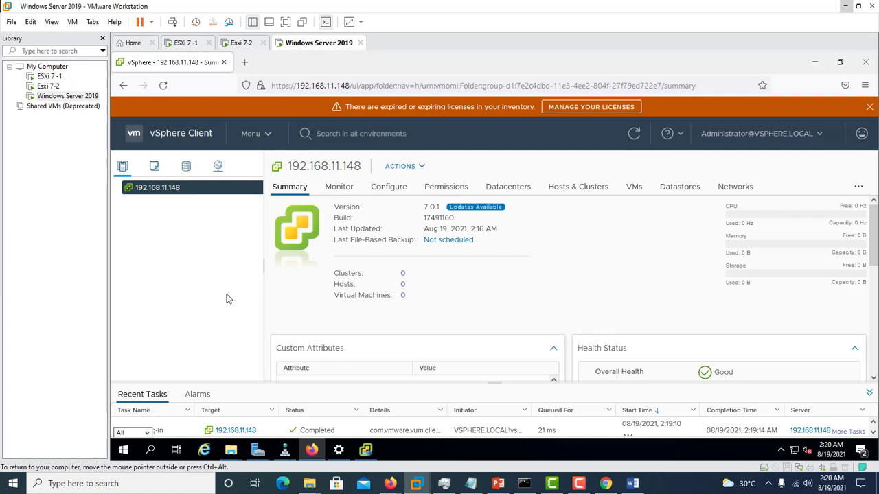
Step: Create a new datacenter named HomeLab under the 192.168.11.148 vCenter Server
right_click(136, 193)
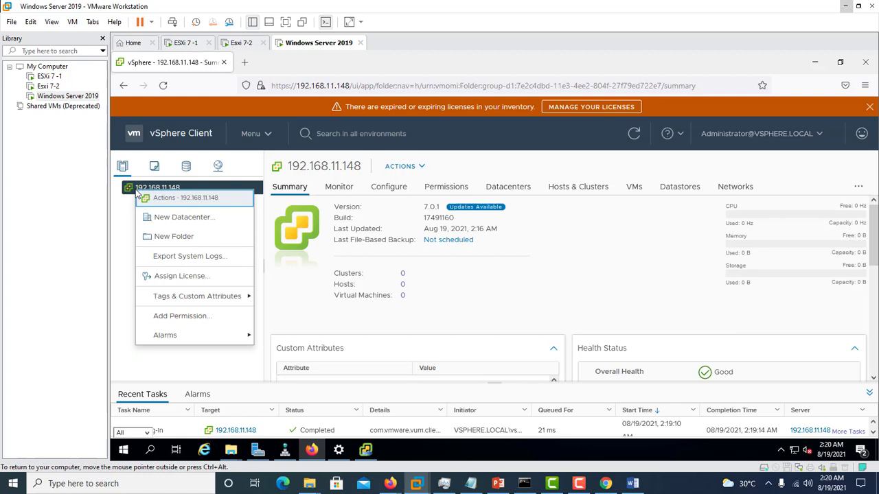
left_click(171, 218)
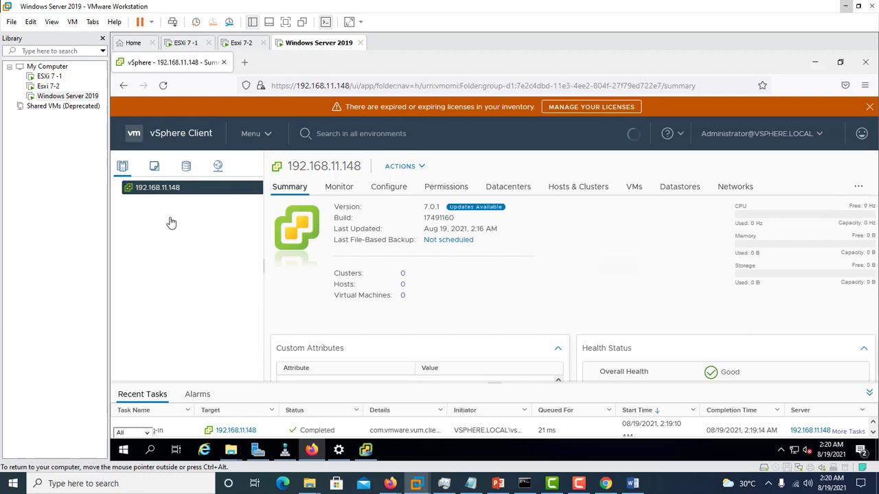
left_click(528, 248)
left_click_drag(528, 248, 222, 220)
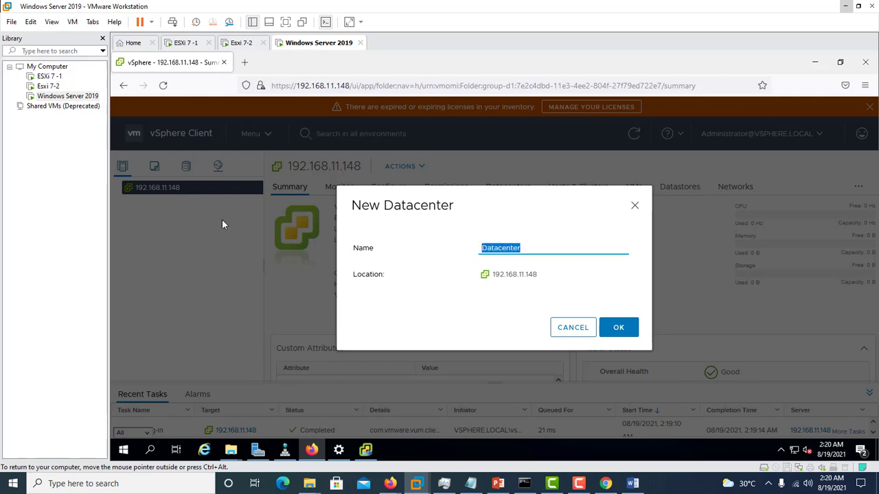
type("HomeLab")
left_click(614, 329)
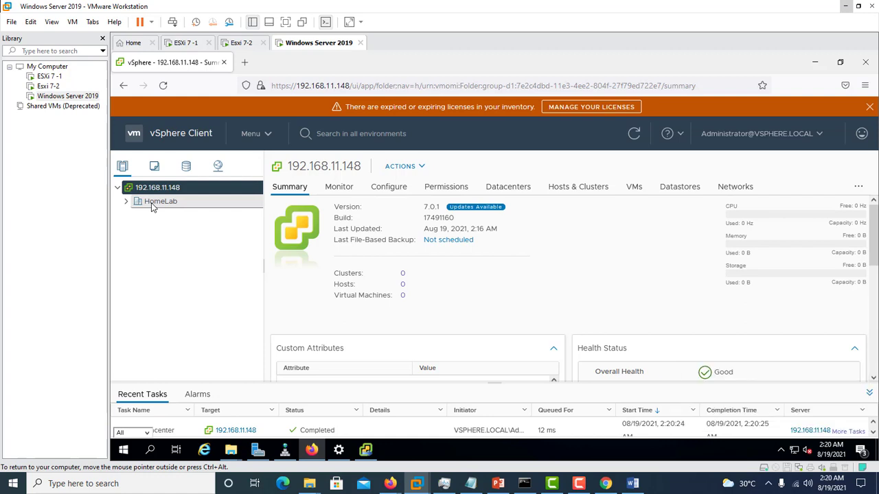
Step: Start adding a host to the HomeLab datacenter with IP address 192.168.11.134, and continue to its connection settings
right_click(154, 208)
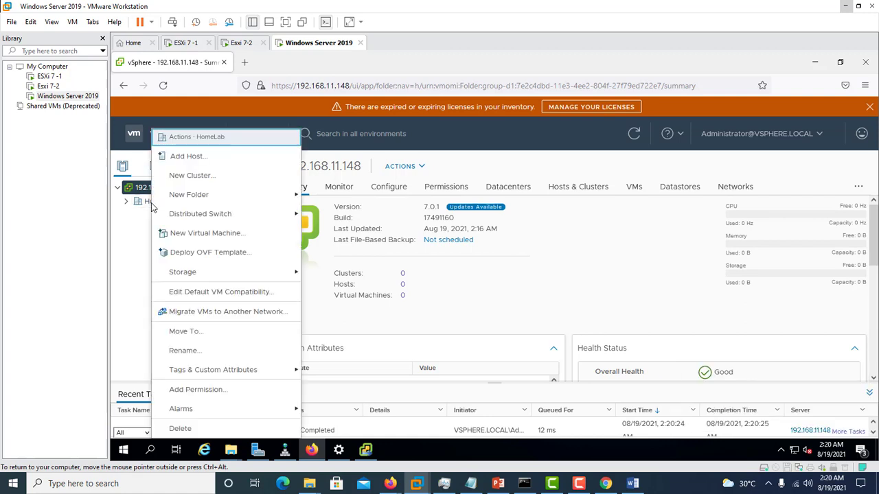
left_click(187, 157)
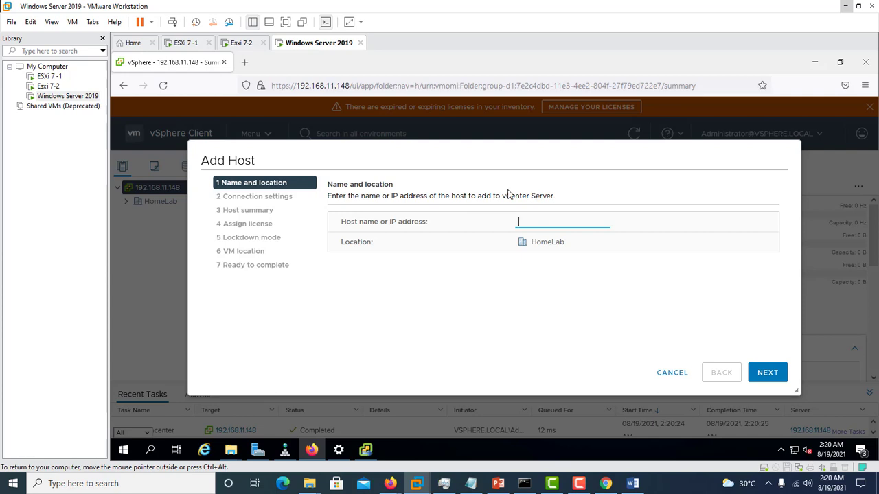
type("192.168.11.134")
left_click(771, 379)
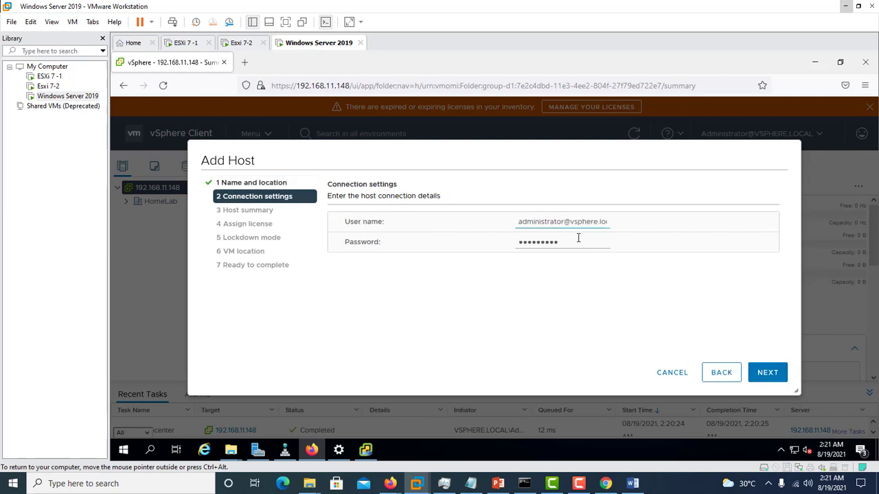
Step: Replace the prefilled host credentials with the user name root and the host's password, and submit the connection settings
left_click_drag(608, 221, 457, 221)
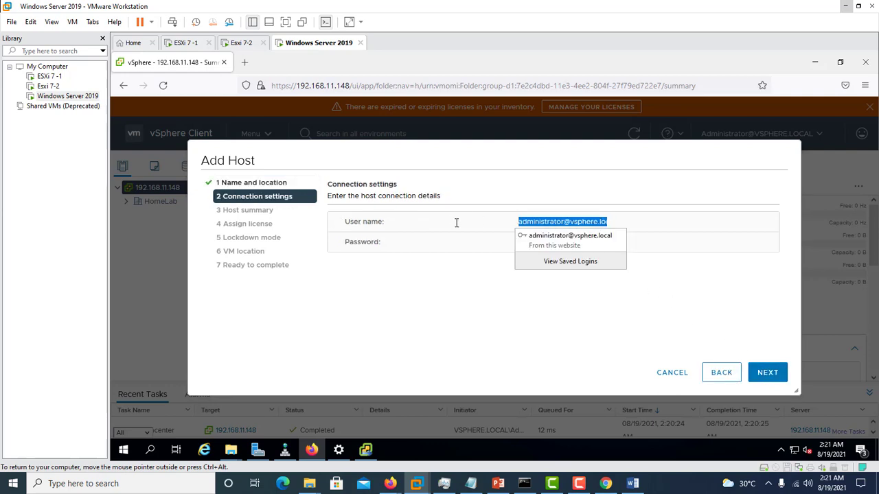
left_click(678, 295)
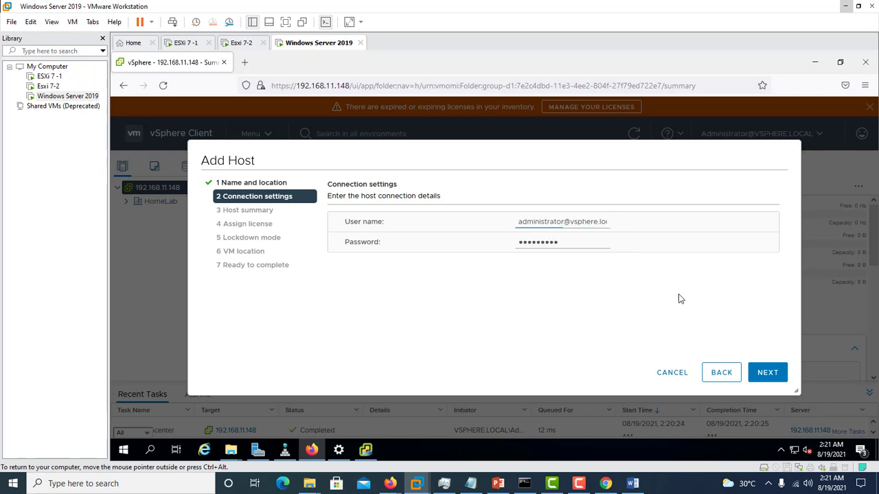
triple_click(604, 224)
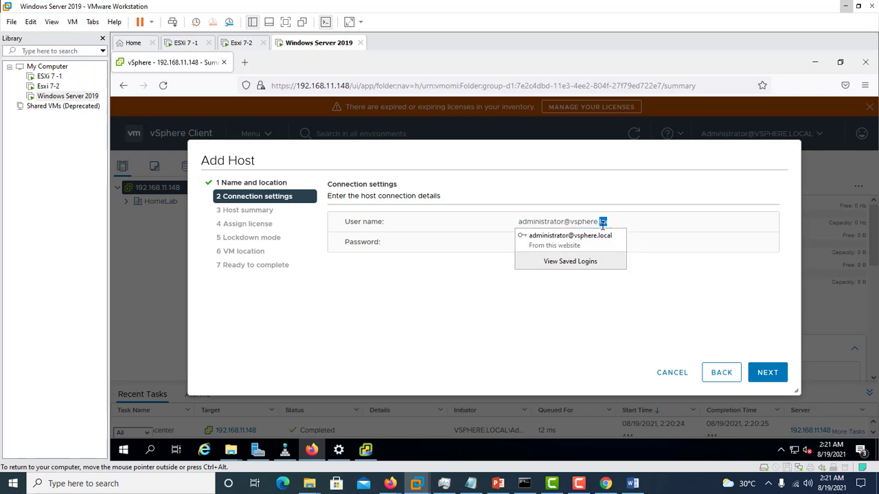
type("root")
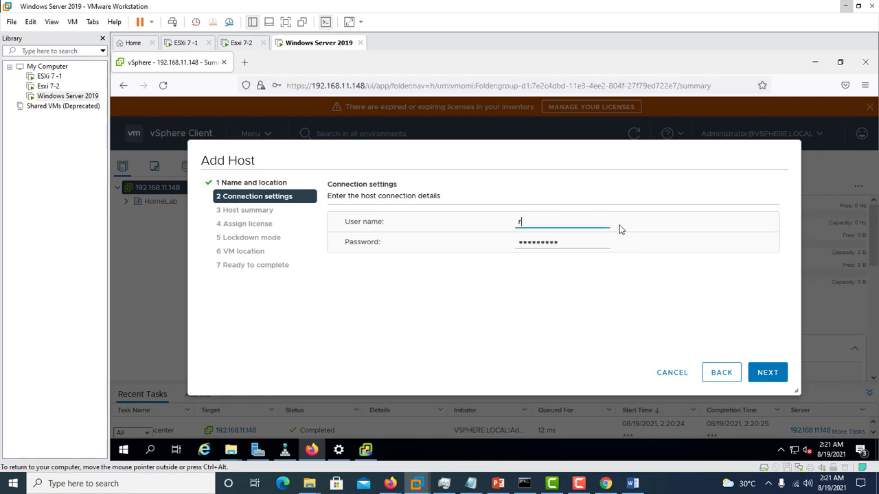
left_click(588, 260)
left_click_drag(567, 243, 481, 243)
key("ctrl+a")
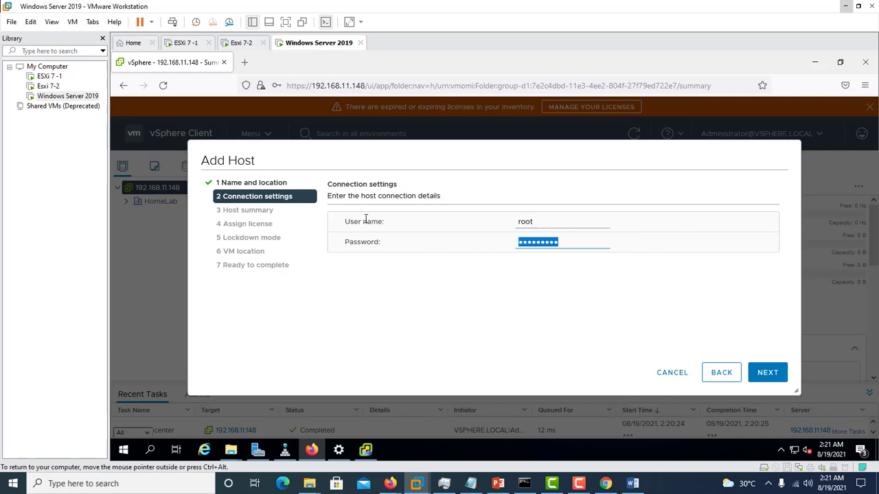
type("***")
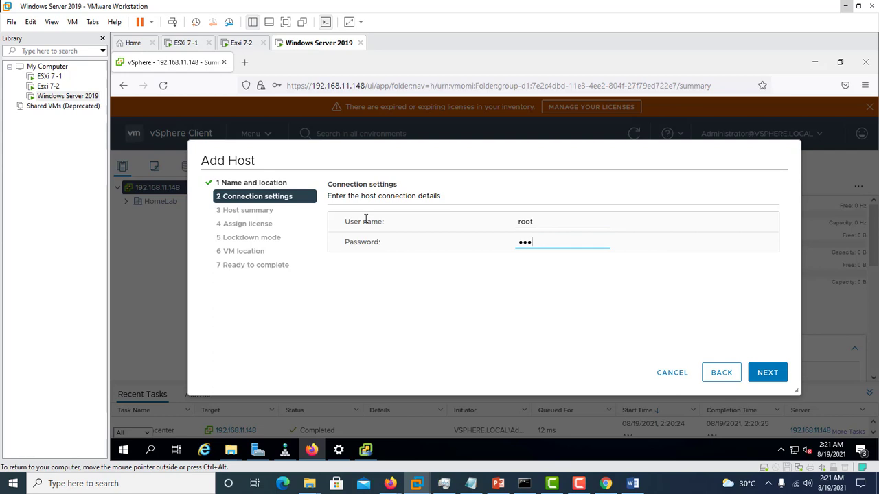
type("********")
left_click(766, 374)
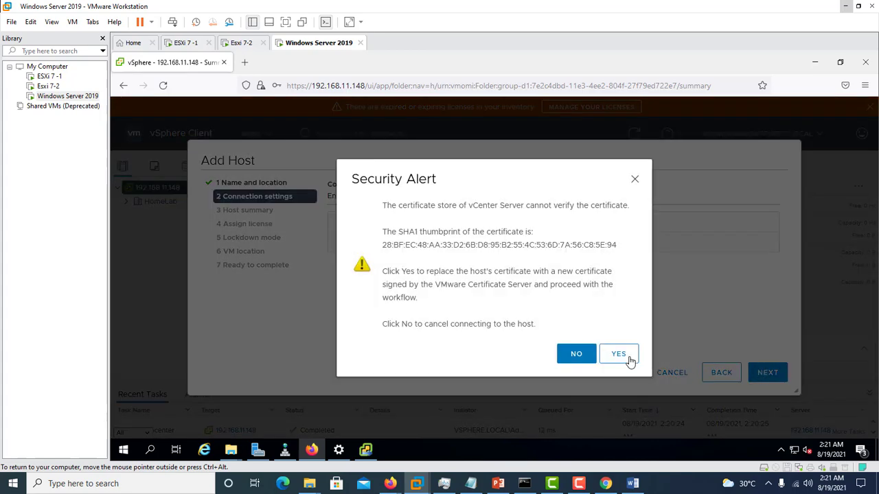
Step: Accept the replacement of the host's certificate, save the root login in the browser, and continue past the host summary
left_click(629, 361)
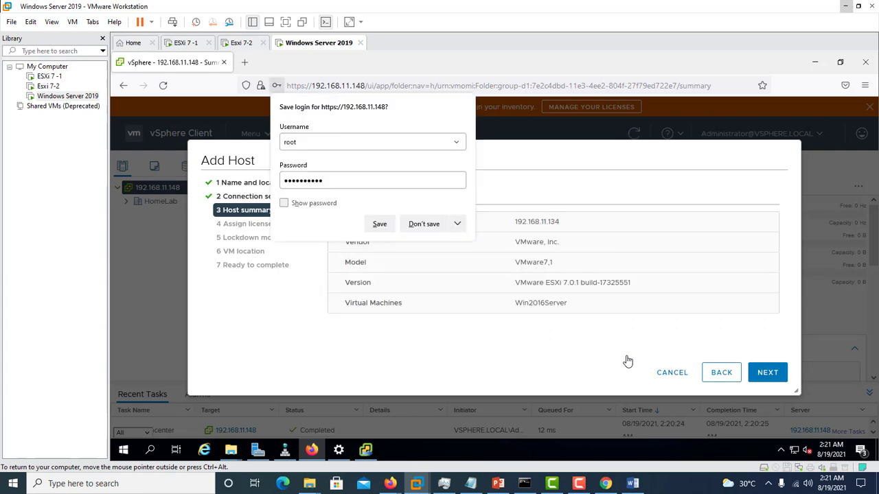
left_click(380, 224)
left_click(767, 373)
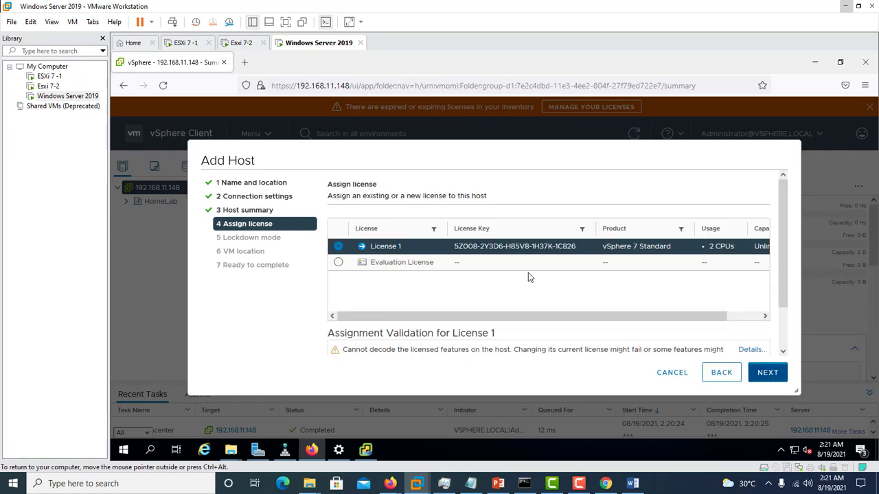
Step: Assign the Evaluation License to the host, keep lockdown mode disabled and HomeLab as the VM location, and finish adding it
left_click(419, 263)
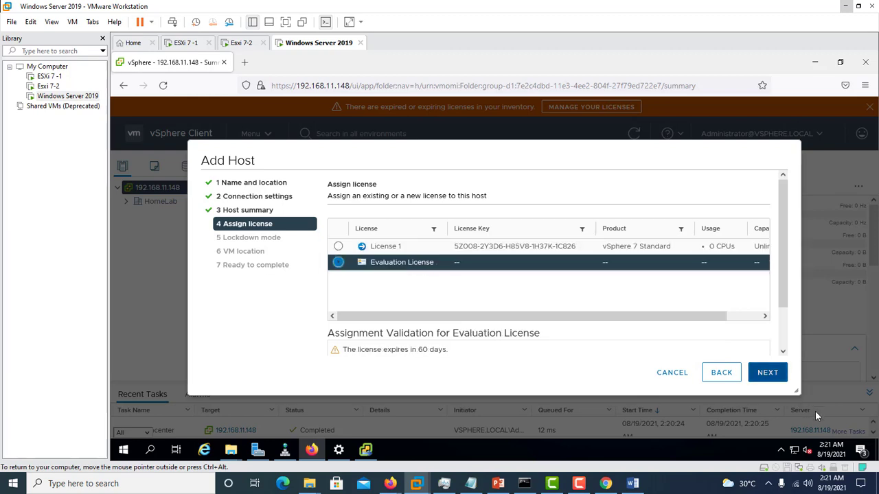
left_click(767, 377)
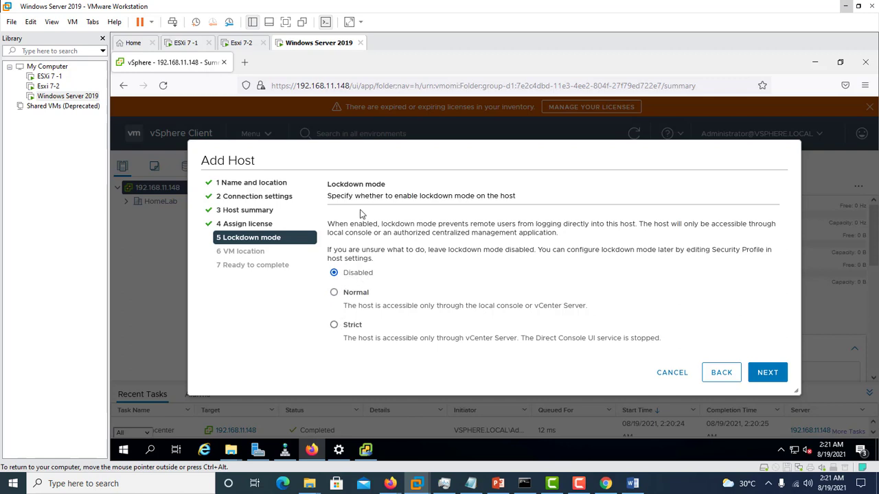
left_click(765, 374)
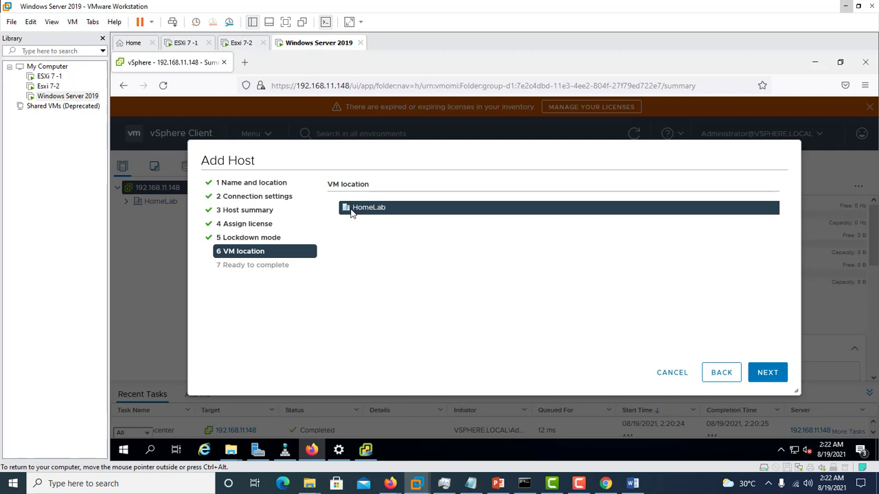
left_click(765, 379)
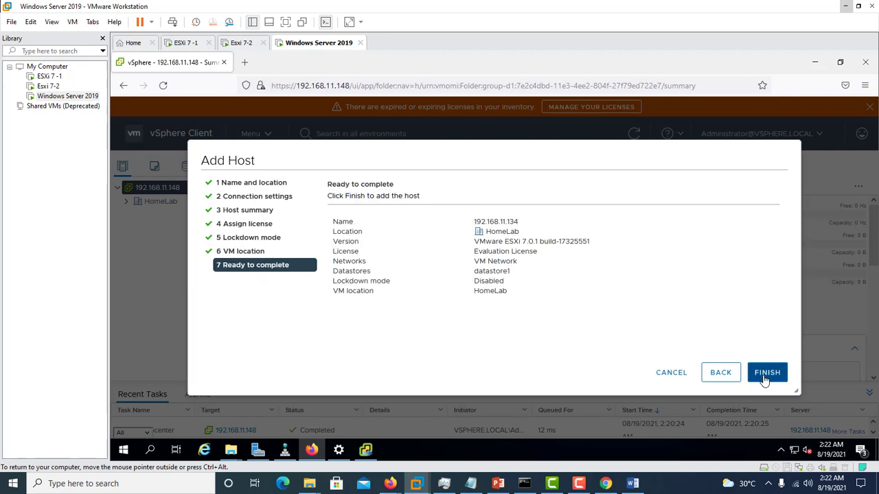
left_click(767, 373)
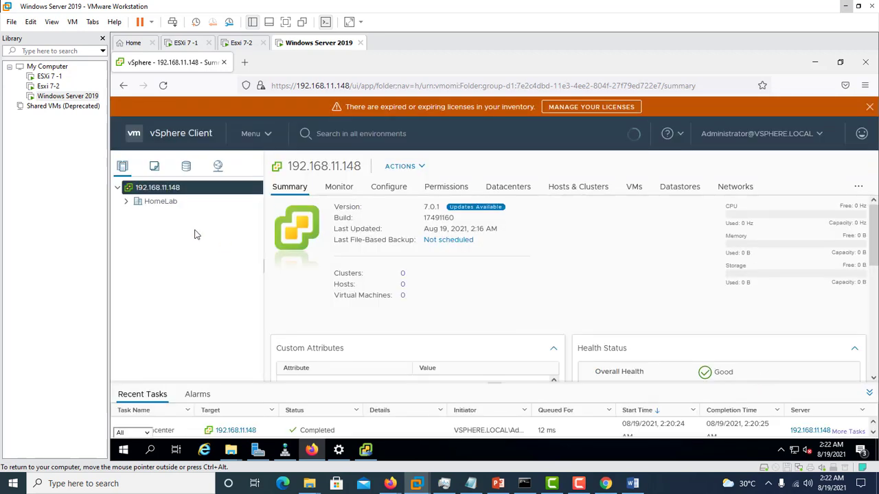
Step: Show the virtual machine in full screen and expand HomeLab and host 192.168.11.134 in the inventory tree
left_click(126, 203)
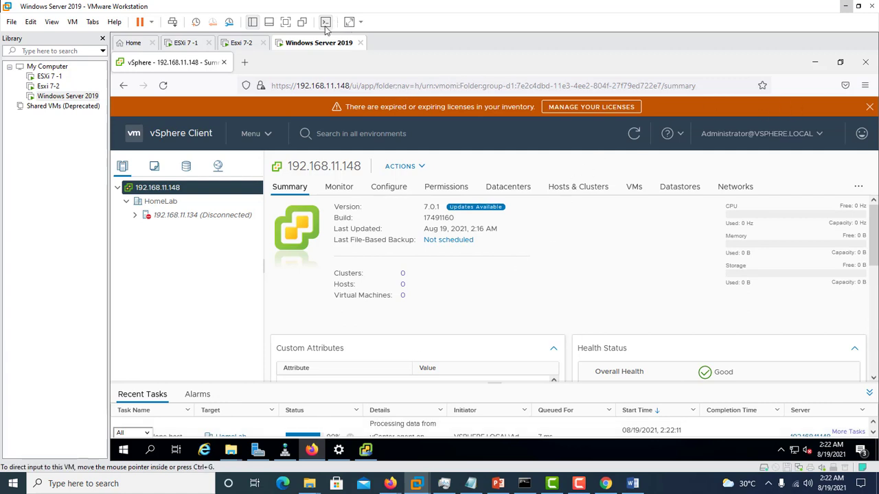
left_click(286, 23)
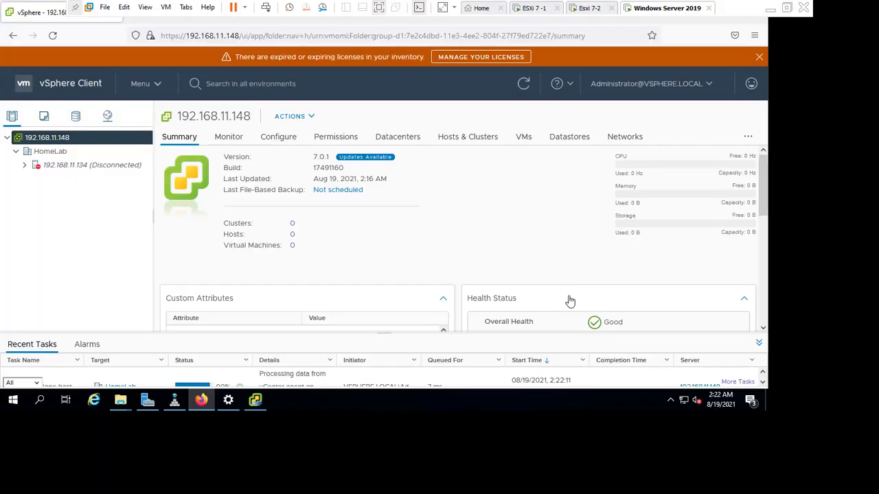
scroll(872, 306, "down", 3)
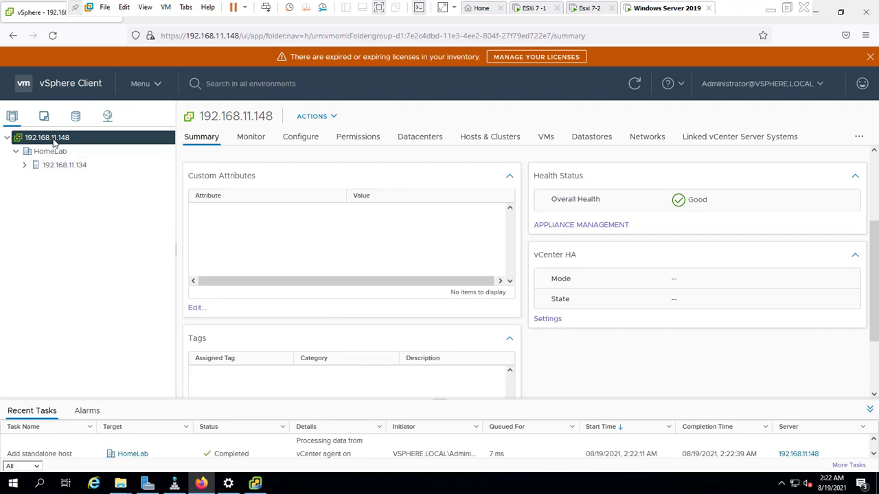
left_click(25, 165)
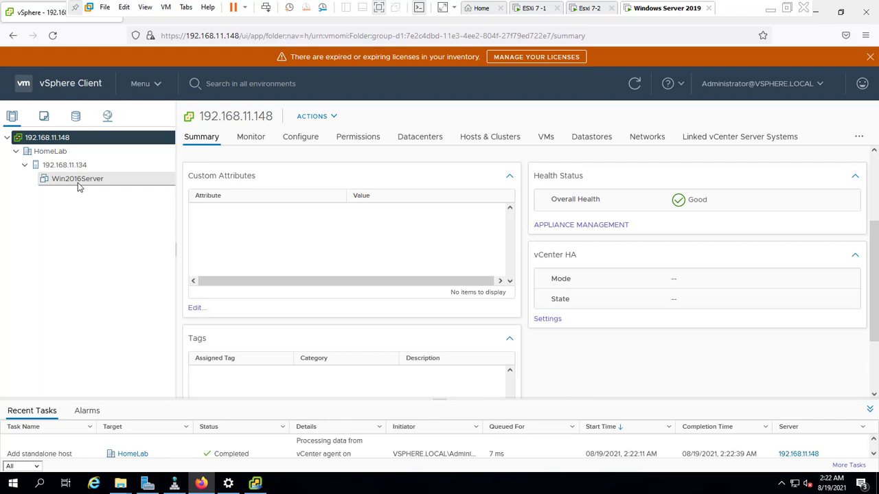
Step: Start adding a second host to the HomeLab datacenter with IP address 192.168.11.138, and continue to its connection settings
left_click(48, 152)
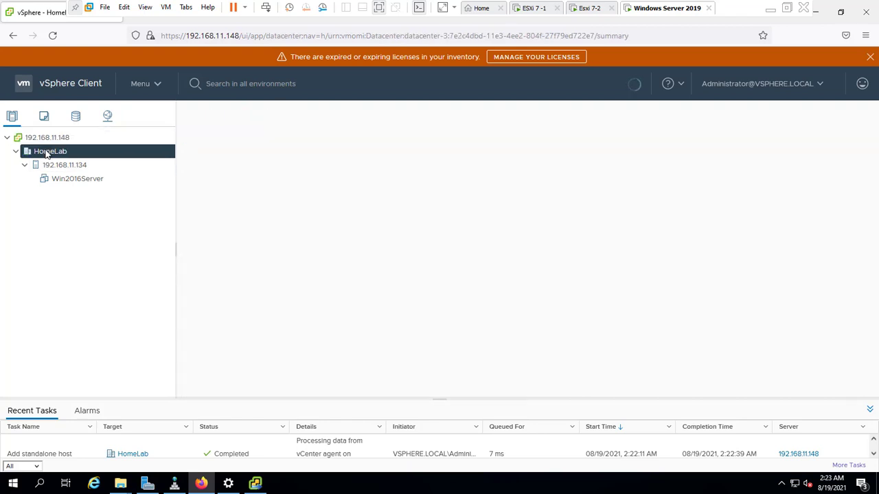
right_click(47, 153)
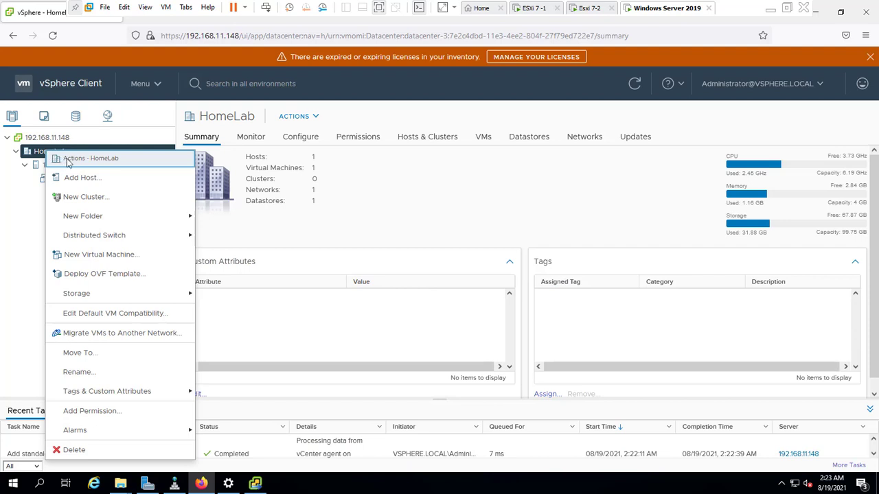
left_click(85, 178)
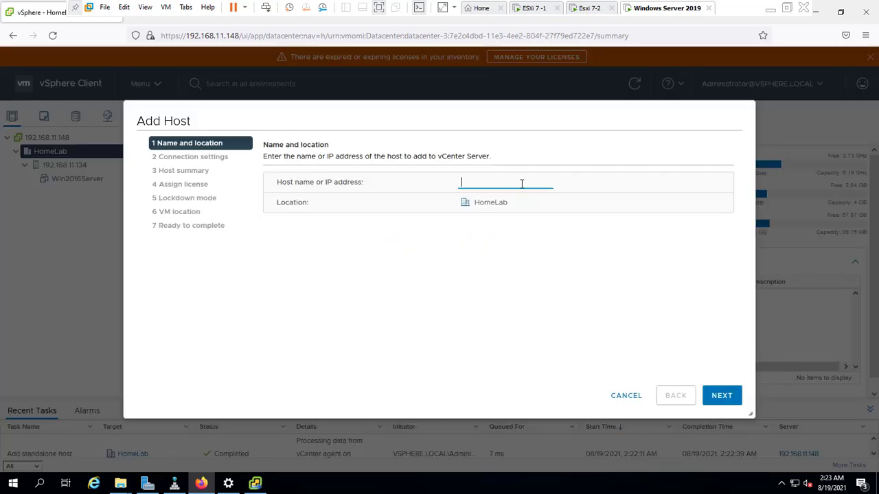
type("192.168.11.138")
left_click(725, 397)
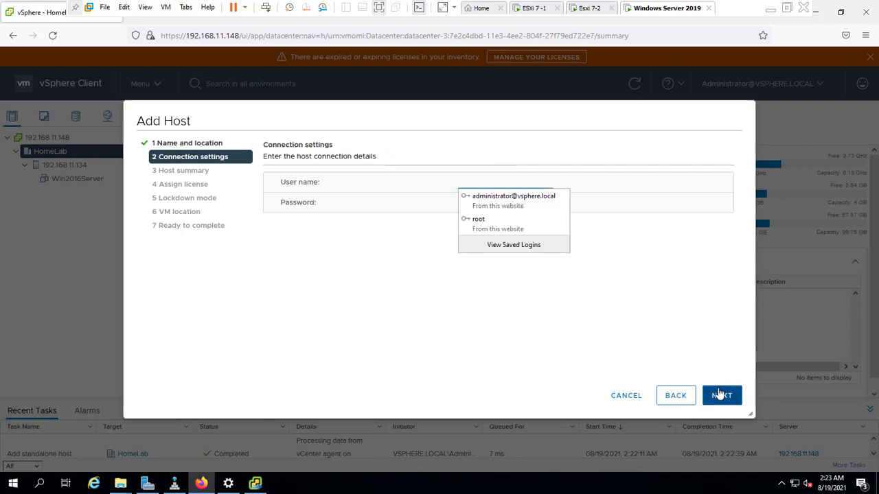
Step: Submit the user name root and the host's password as connection settings, and accept the replacement of the host's certificate
left_click(490, 180)
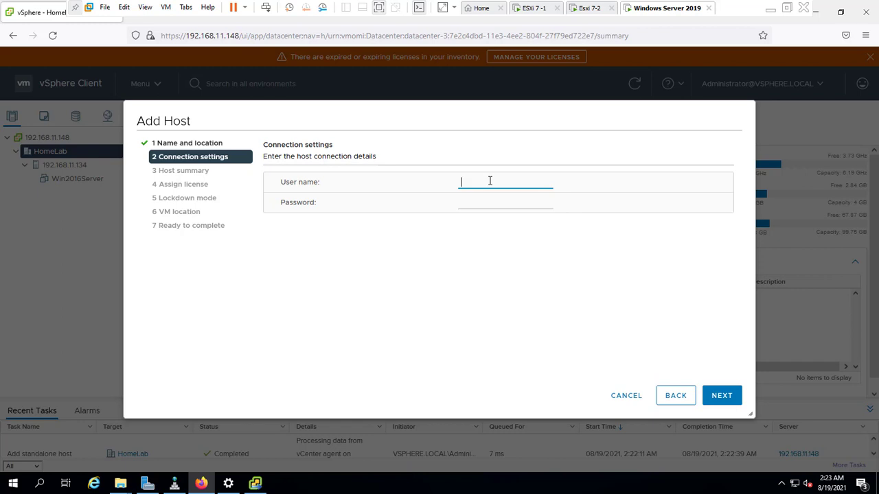
type("root")
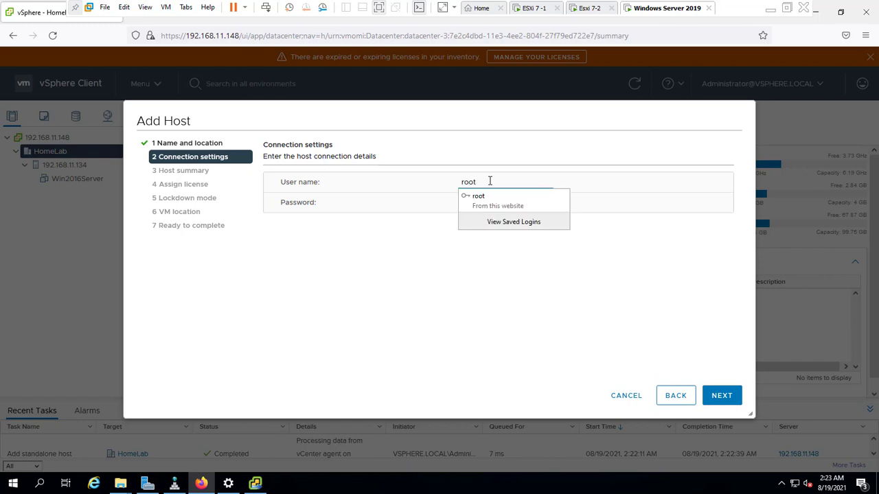
left_click(486, 200)
left_click(483, 203)
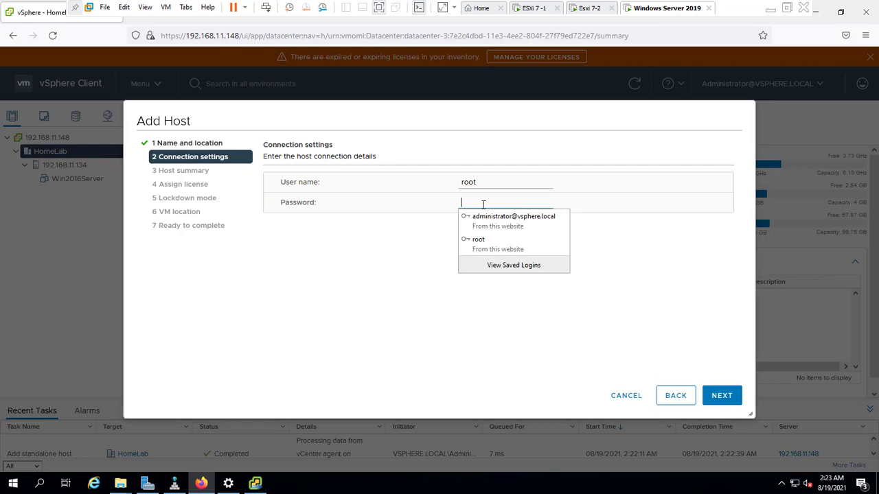
type("****")
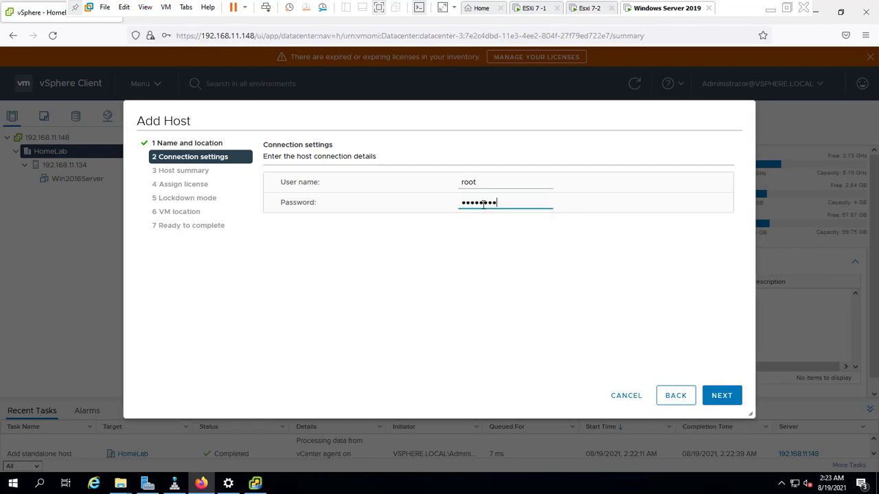
left_click(722, 396)
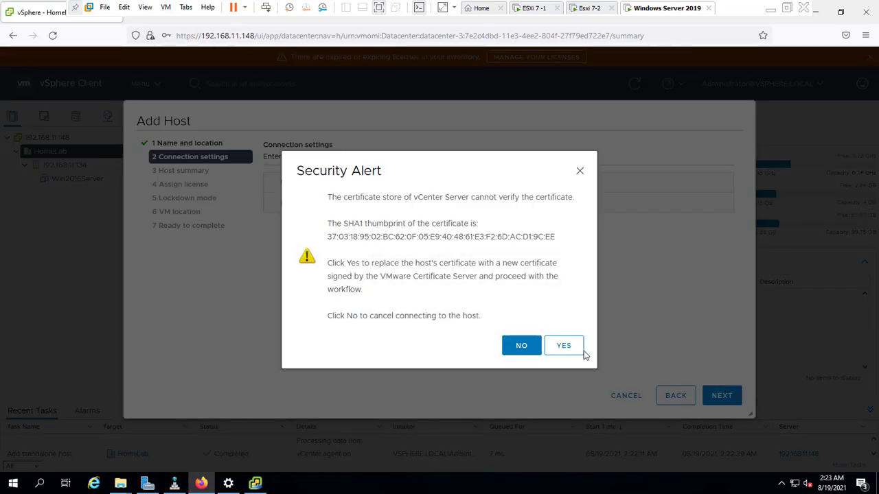
left_click(573, 348)
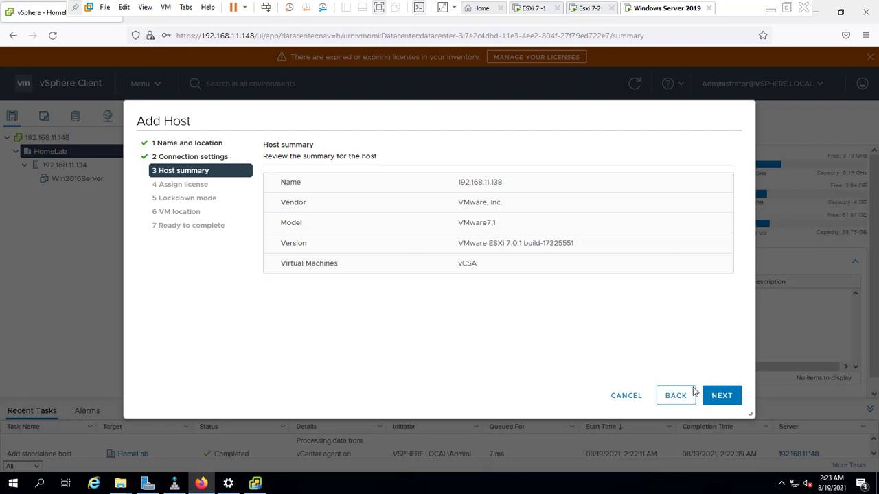
Step: Finish adding host 192.168.11.138 with the Evaluation License, lockdown mode disabled, and HomeLab as the VM location
left_click(723, 399)
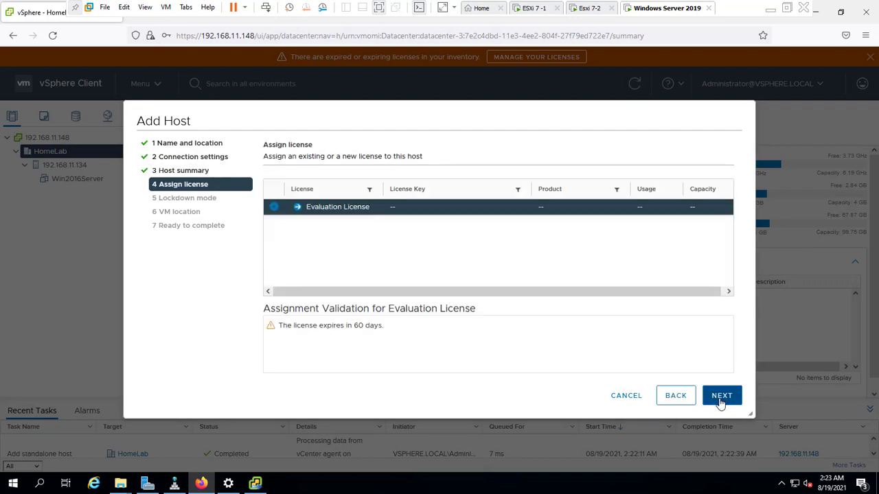
left_click(721, 398)
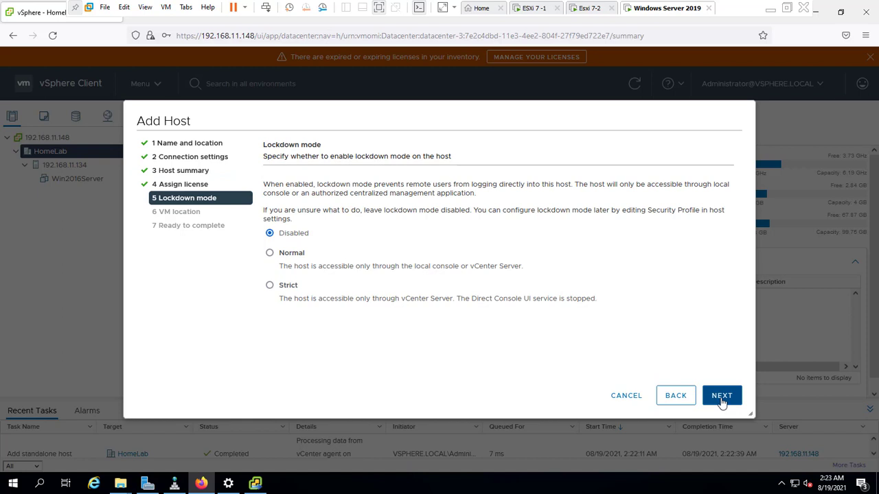
left_click(721, 398)
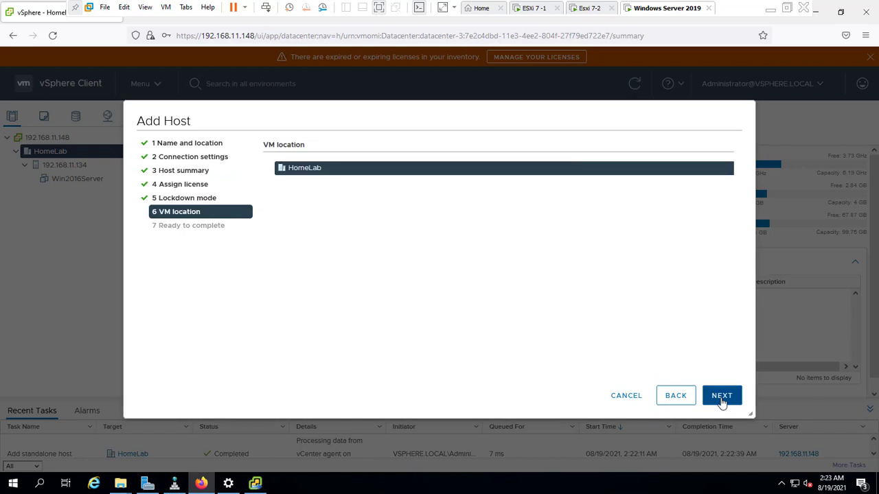
left_click(722, 399)
left_click(721, 398)
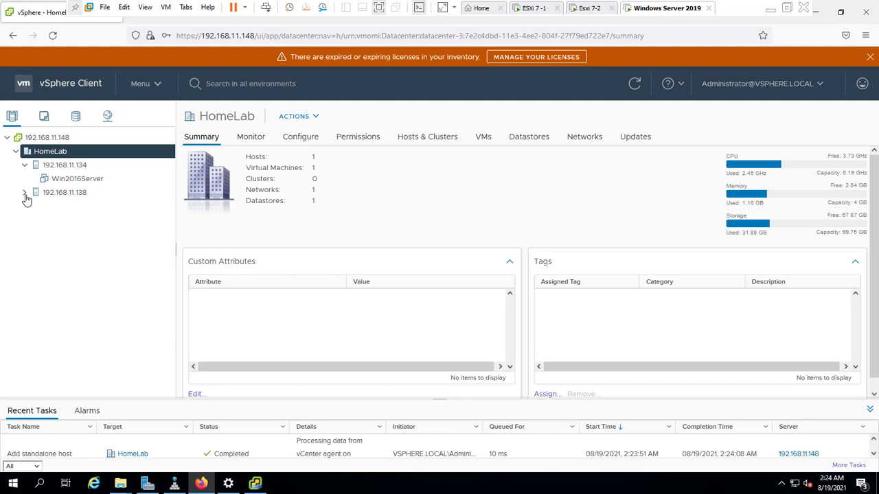
Step: Expand host 192.168.11.138, examine the summaries of the vCSA and Win2016Server virtual machines, and leave full screen
left_click(25, 193)
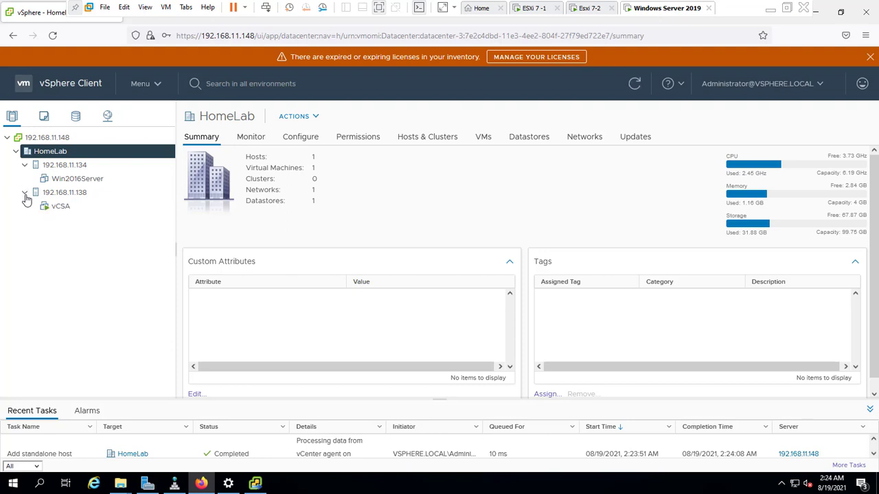
left_click(58, 208)
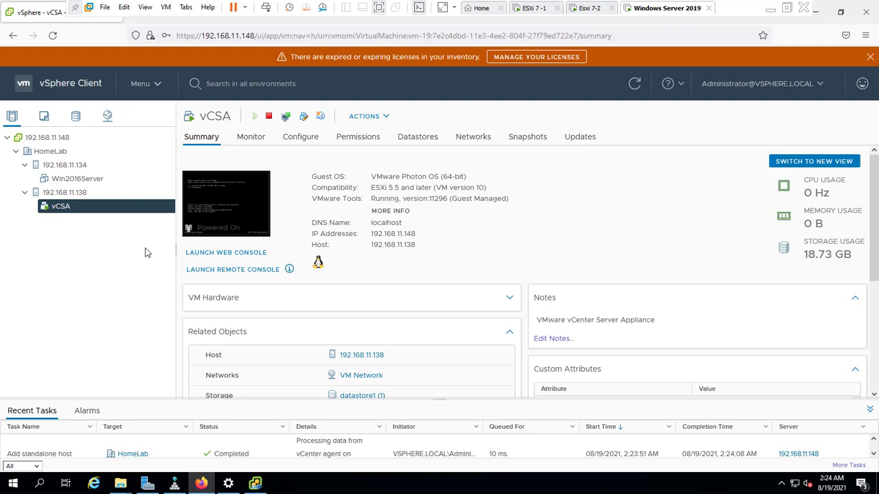
left_click(90, 182)
left_click(61, 209)
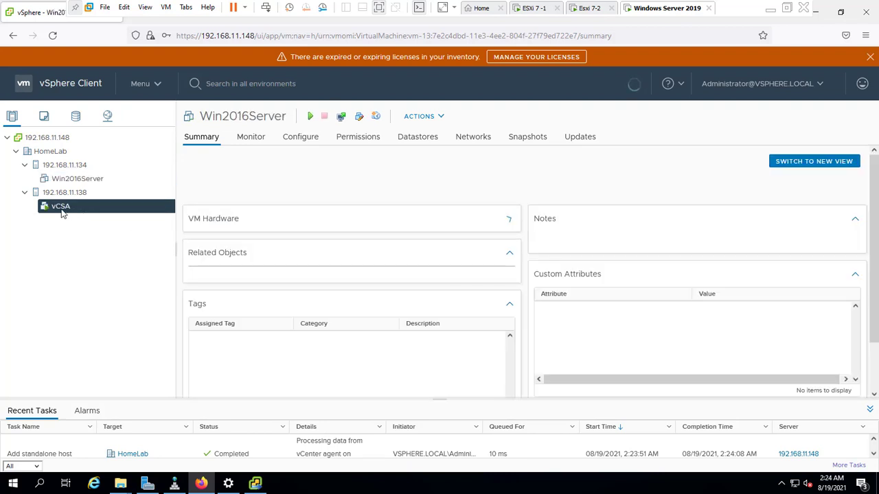
left_click(80, 180)
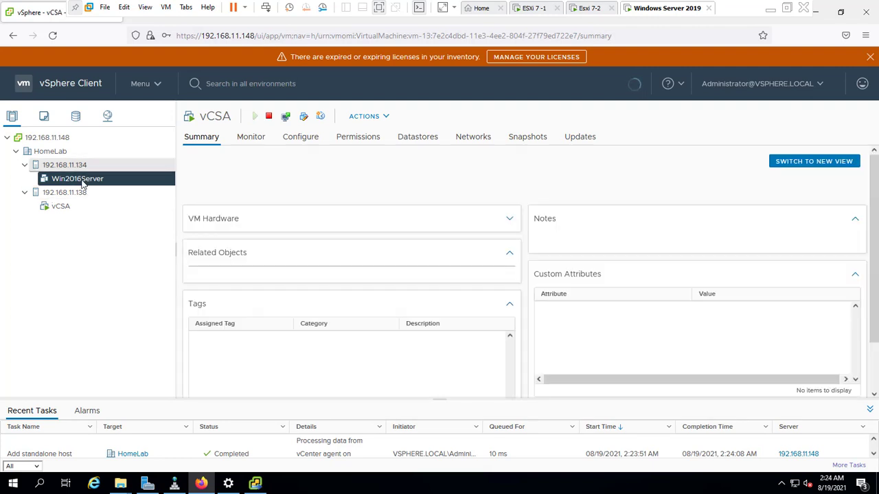
left_click(66, 206)
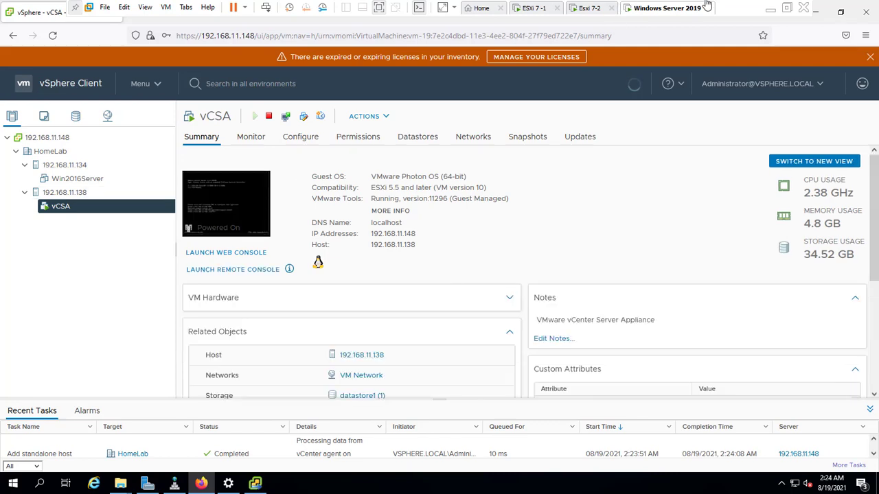
left_click(786, 8)
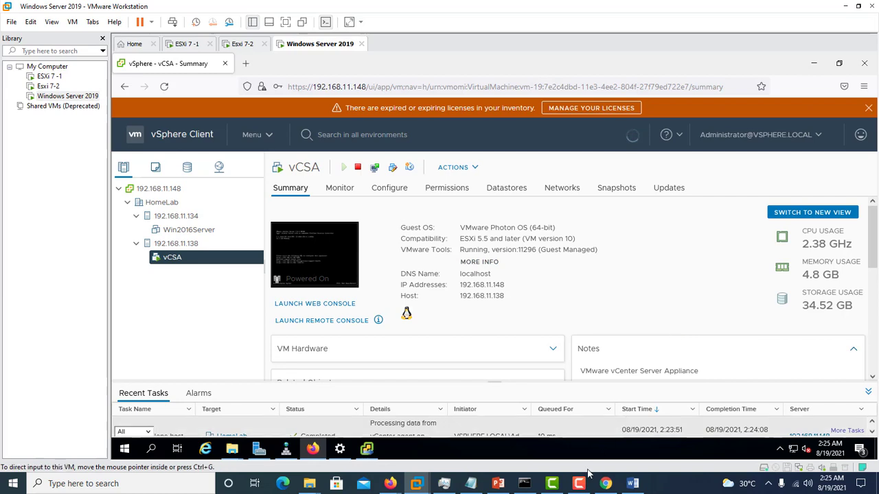
mouse_move(585, 485)
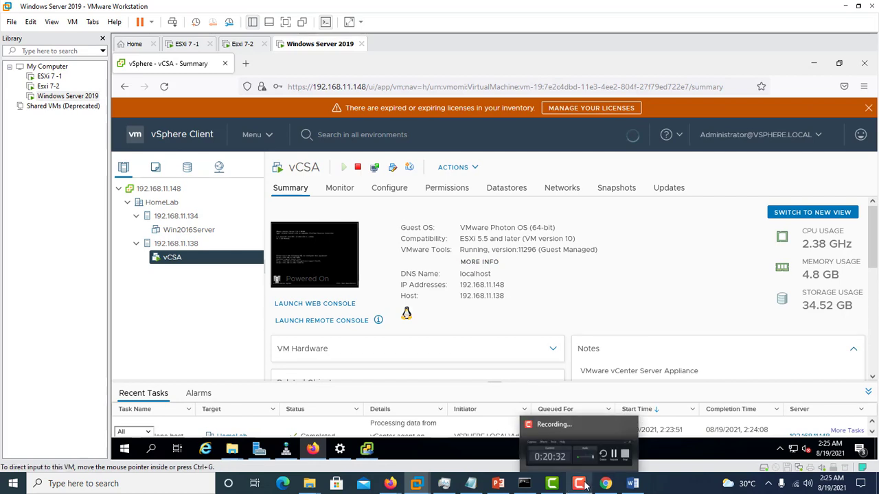
left_click(585, 486)
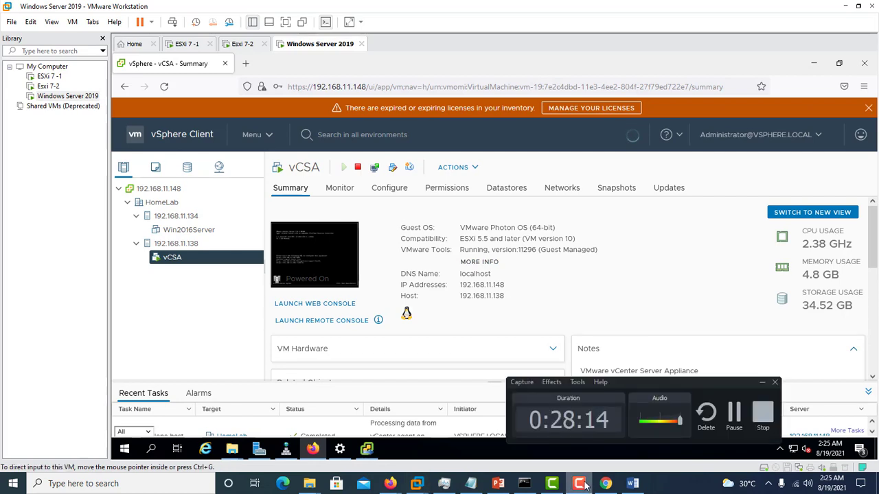